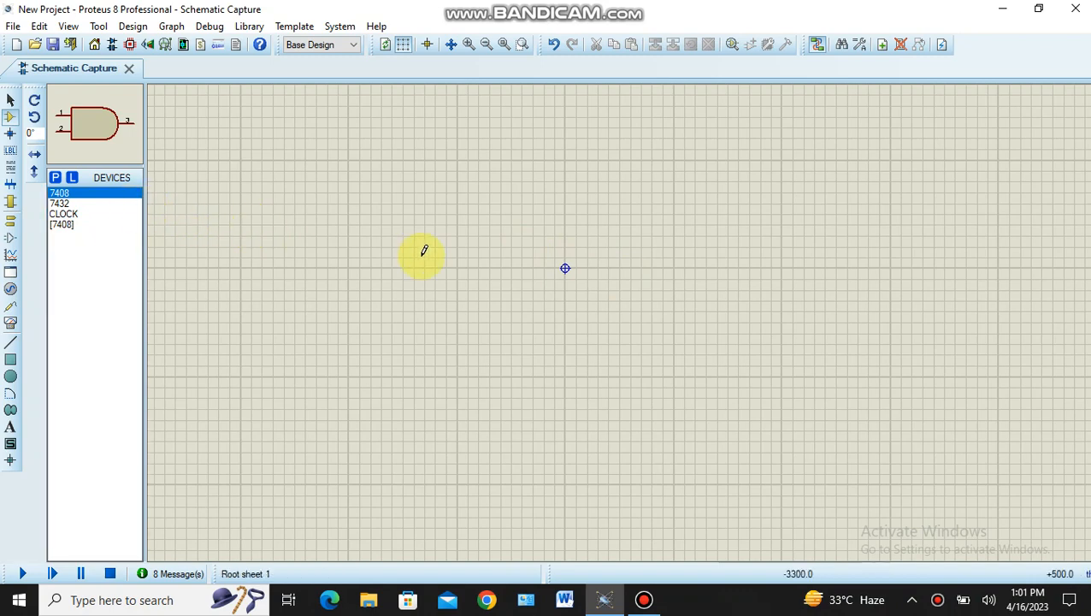
Place a 7408 AND gate near the sheet centre and two CLOCK sources to its left, one above the other.
{"action": "left_click", "coordinate": [564, 301]}
{"action": "left_click", "coordinate": [563, 310]}
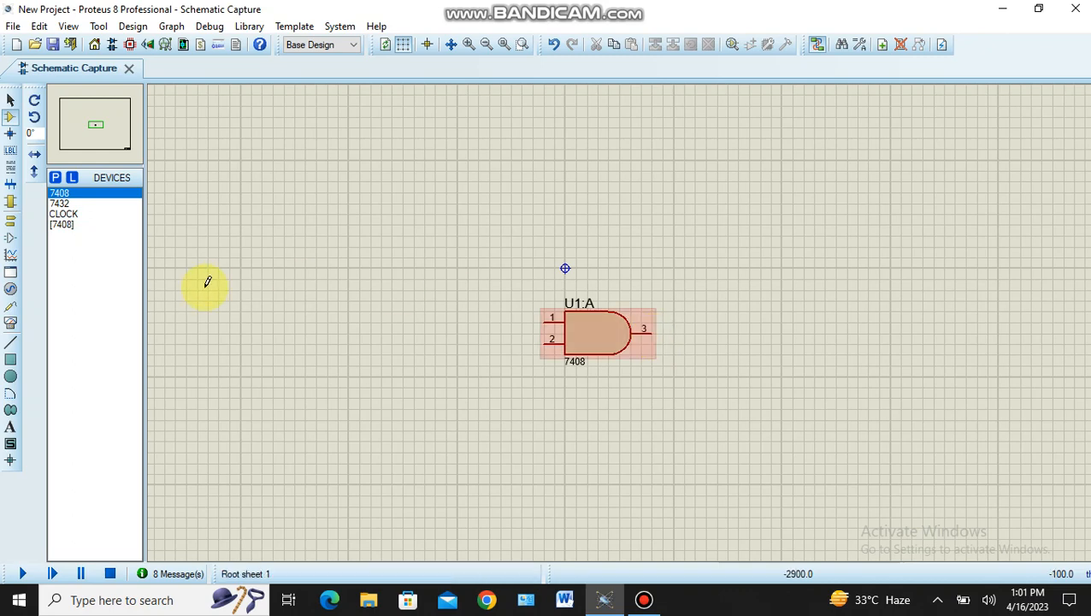
{"action": "left_click", "coordinate": [69, 213]}
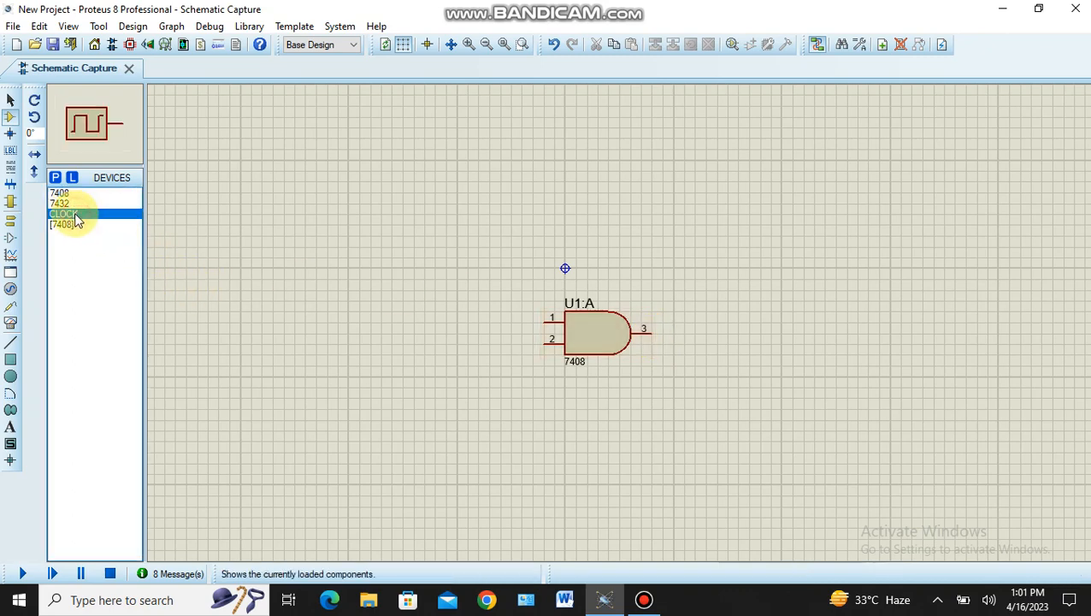
{"action": "left_click", "coordinate": [433, 290]}
{"action": "left_click", "coordinate": [431, 290]}
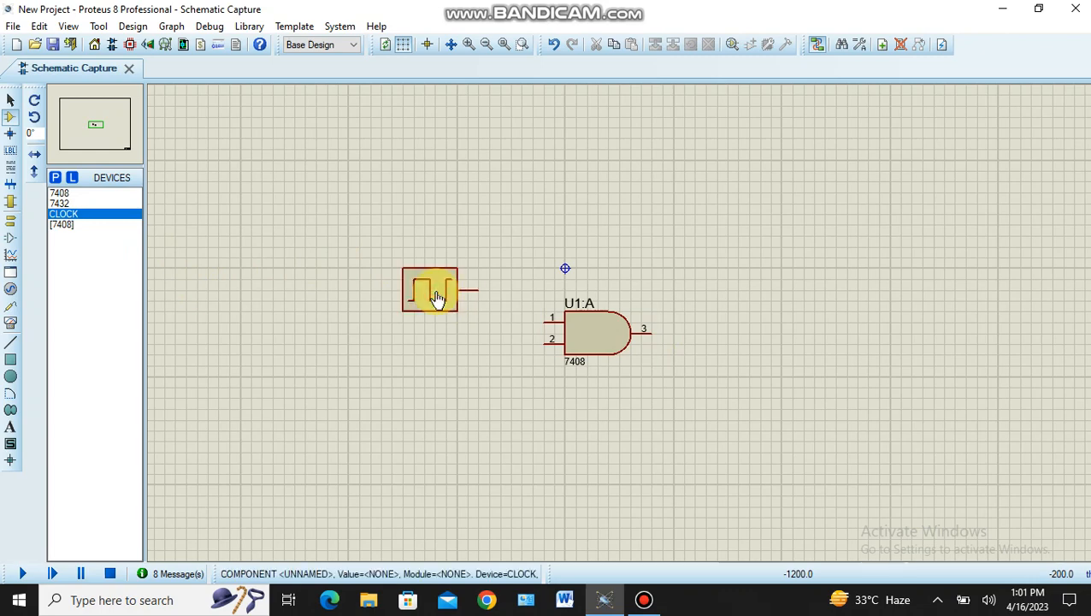
{"action": "left_click", "coordinate": [427, 386]}
{"action": "left_click", "coordinate": [427, 388]}
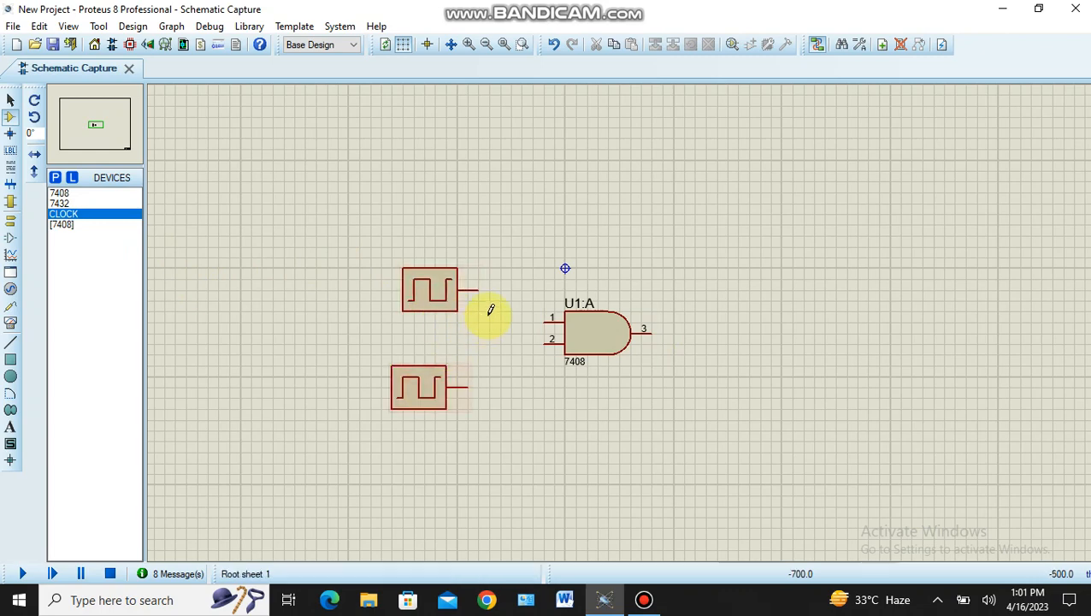
Wire the upper clock to input 1 of the AND gate and the lower clock to input 2.
{"action": "left_click", "coordinate": [479, 291]}
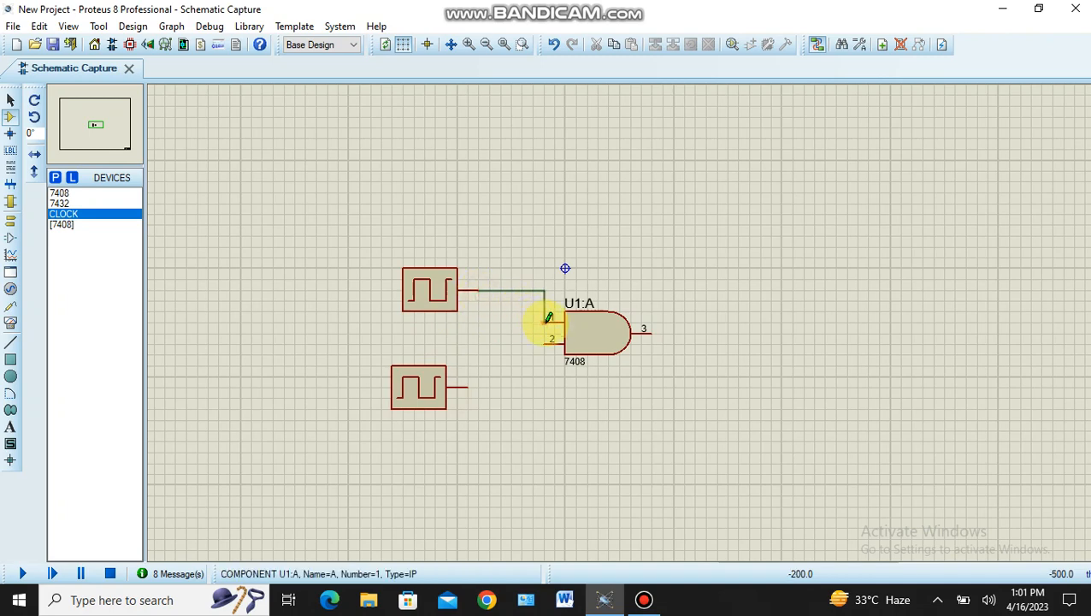
{"action": "left_click", "coordinate": [545, 317]}
{"action": "left_click", "coordinate": [545, 344]}
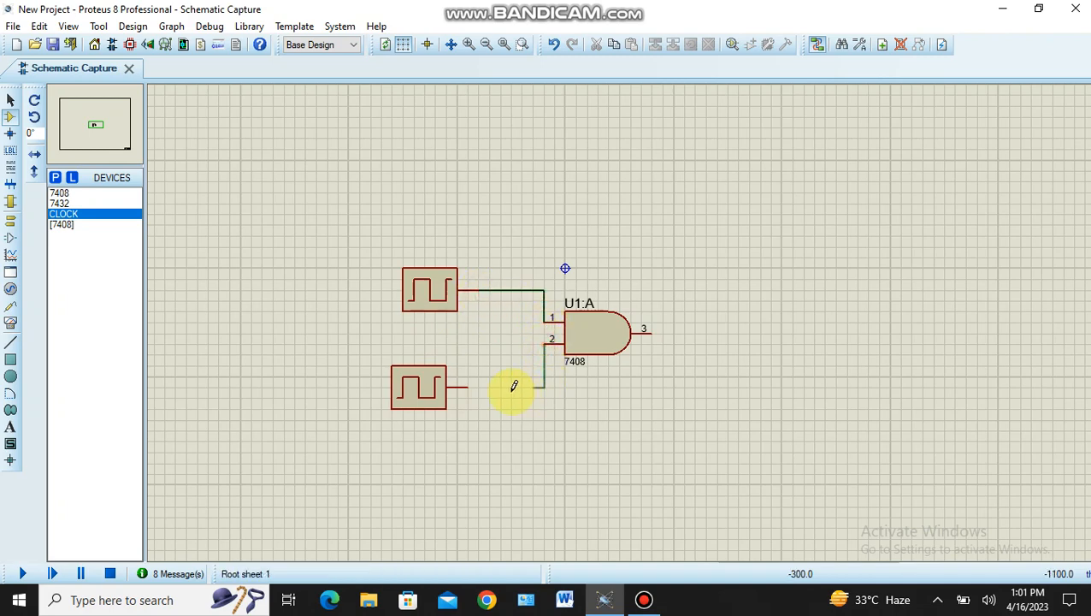
{"action": "left_click", "coordinate": [468, 386]}
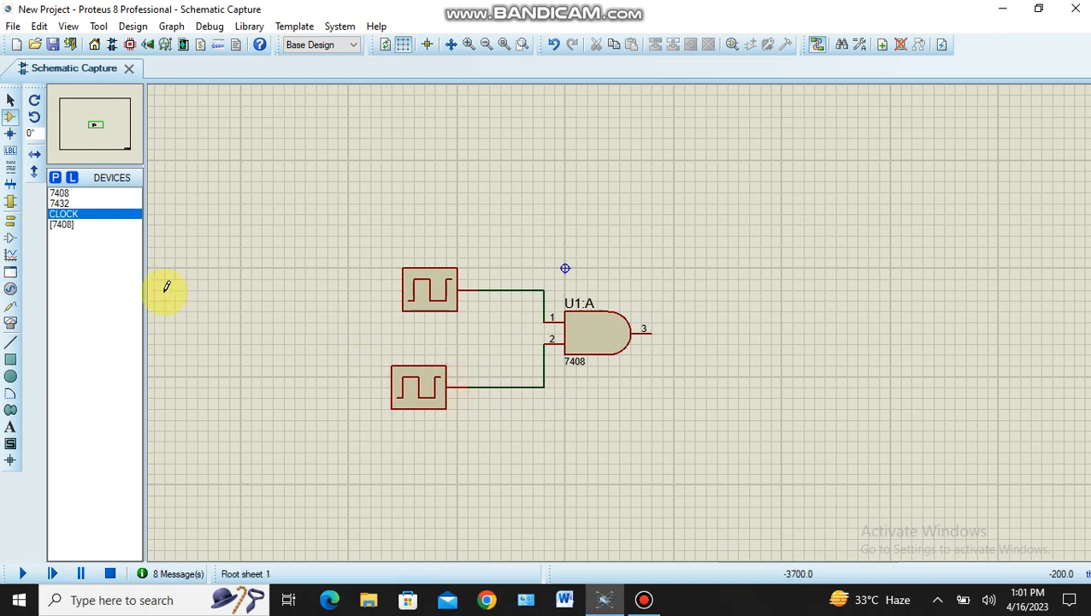
Place an oscilloscope on the sheet to the right of the AND gate.
{"action": "left_click", "coordinate": [11, 324]}
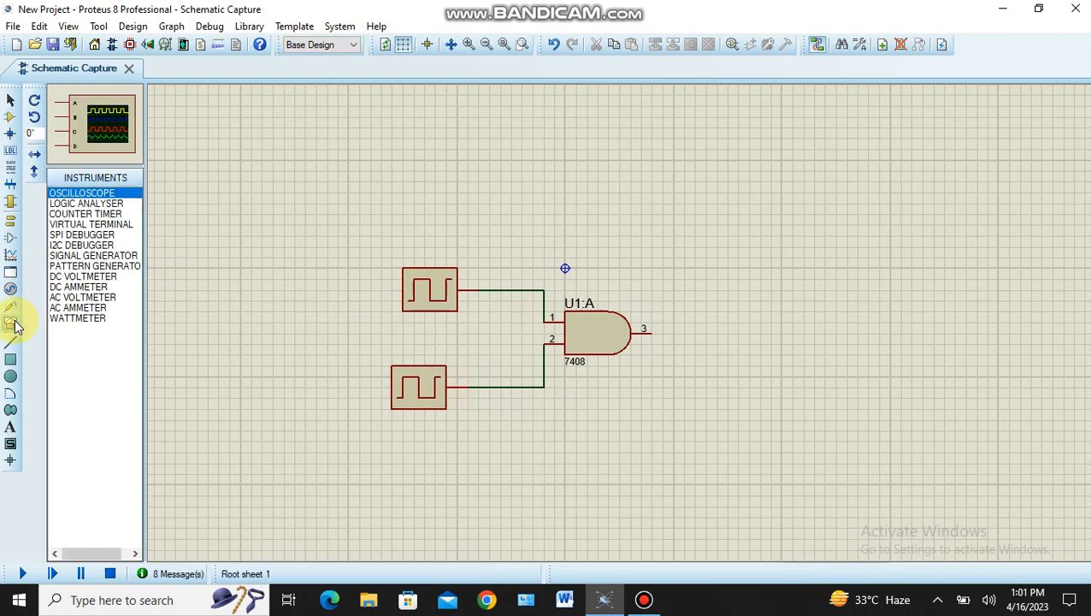
{"action": "left_click", "coordinate": [905, 308]}
{"action": "left_click", "coordinate": [902, 315]}
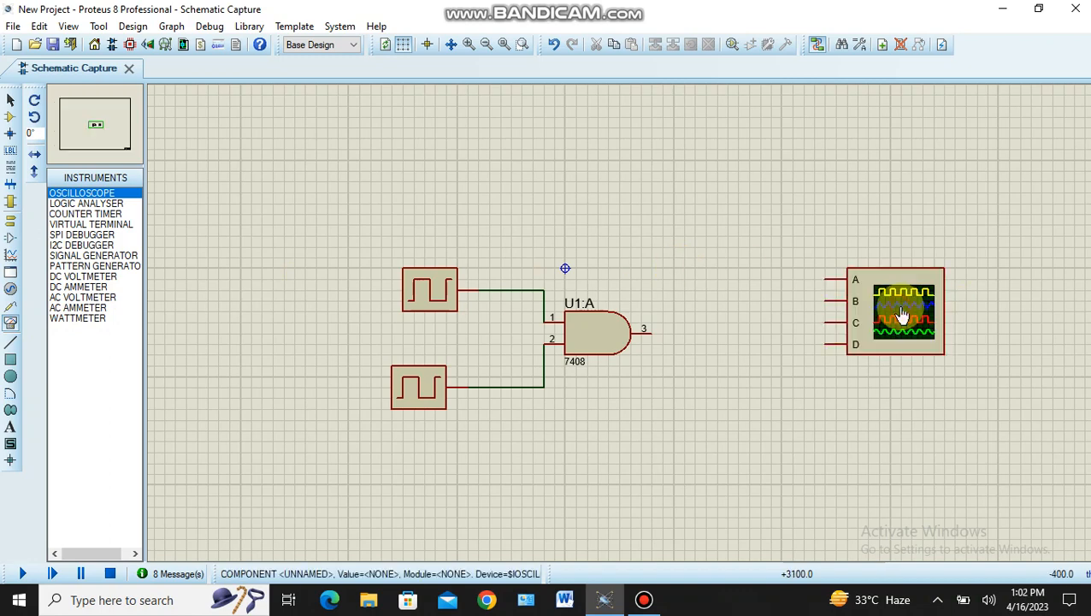
Wire oscilloscope channel A to the upper clock's wire and channel B to the lower clock's wire.
{"action": "left_click", "coordinate": [826, 279]}
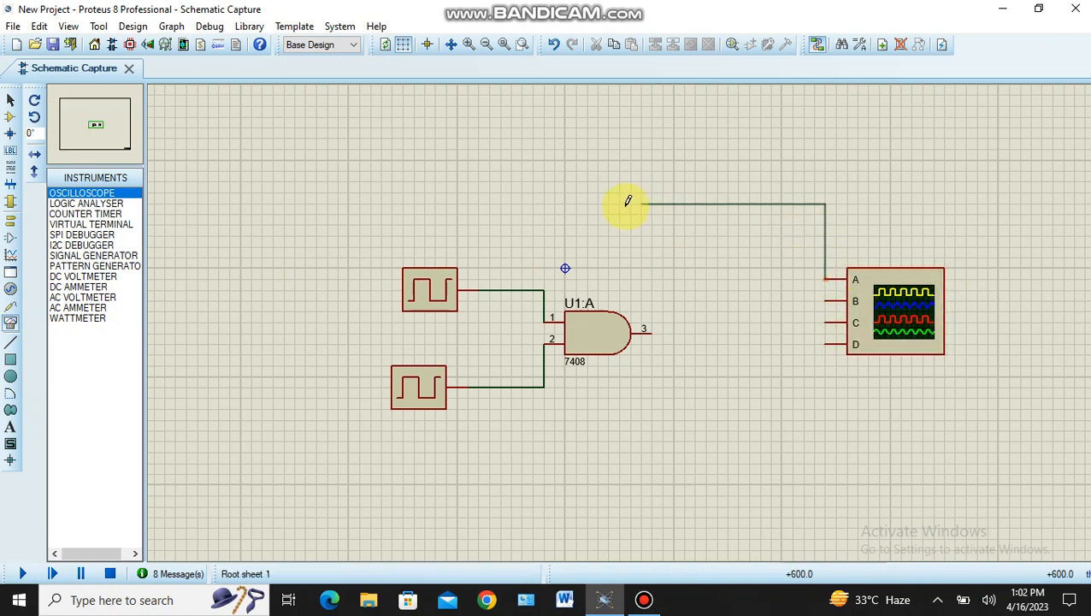
{"action": "left_click", "coordinate": [523, 214]}
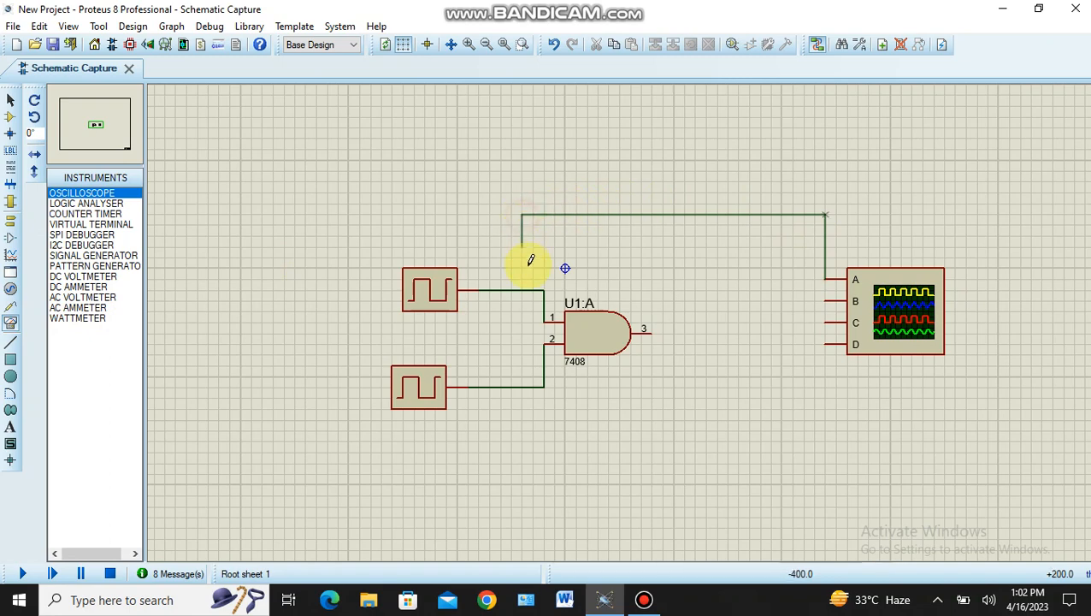
{"action": "left_click", "coordinate": [522, 291]}
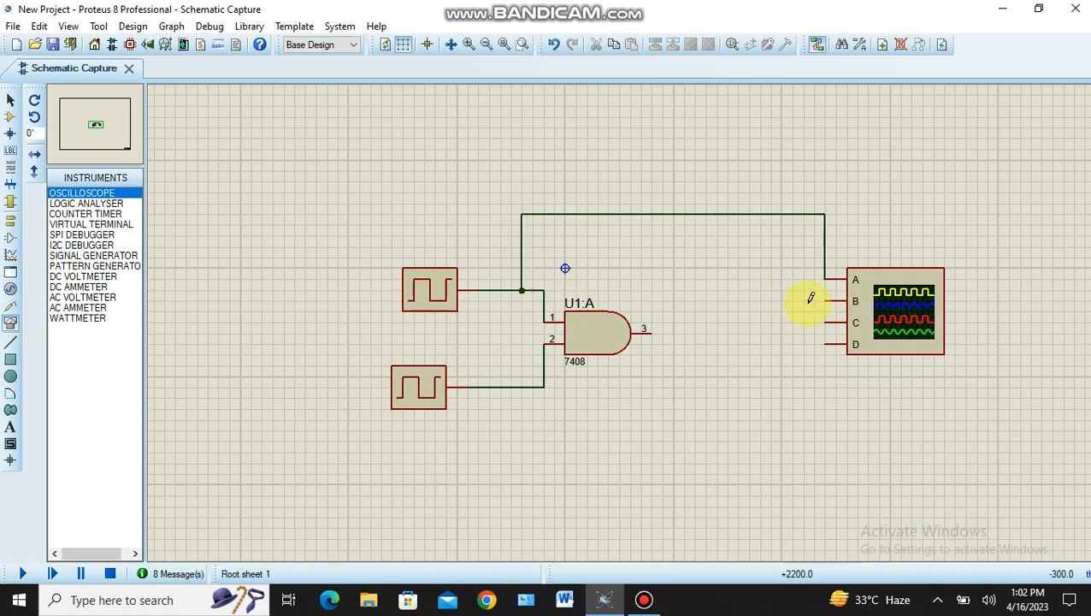
{"action": "left_click", "coordinate": [828, 302]}
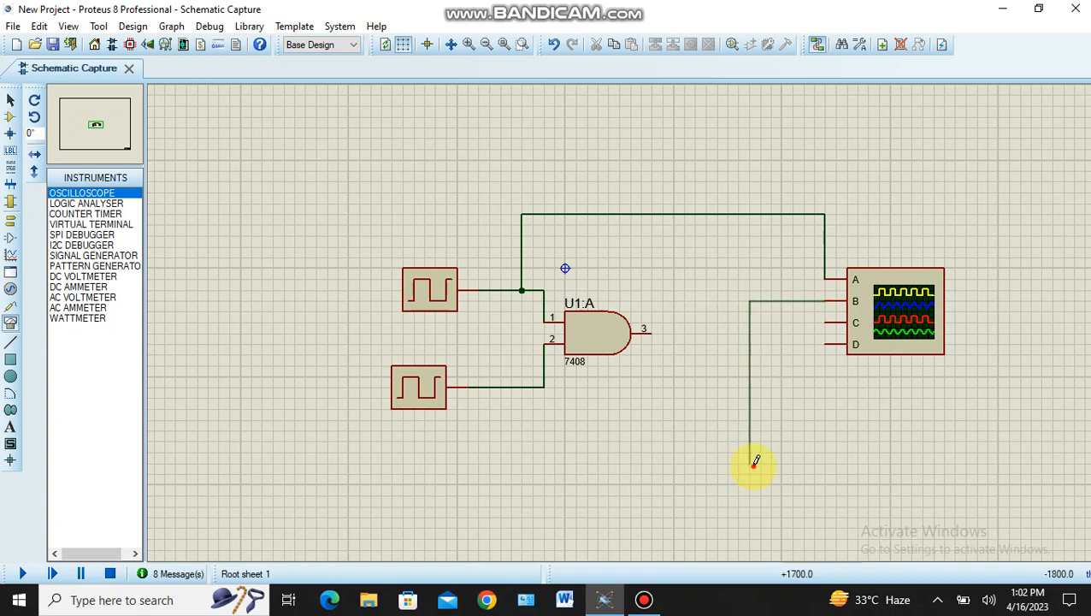
{"action": "left_click", "coordinate": [501, 388]}
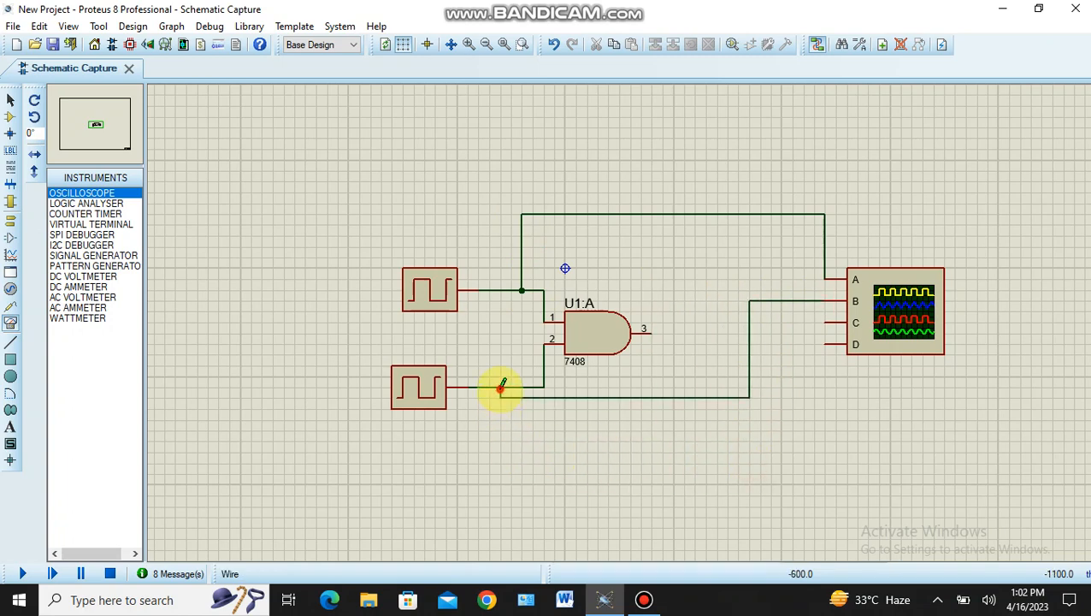
Wire the AND gate's output pin 3 to oscilloscope channel C.
{"action": "left_click", "coordinate": [652, 332]}
{"action": "left_click", "coordinate": [749, 323]}
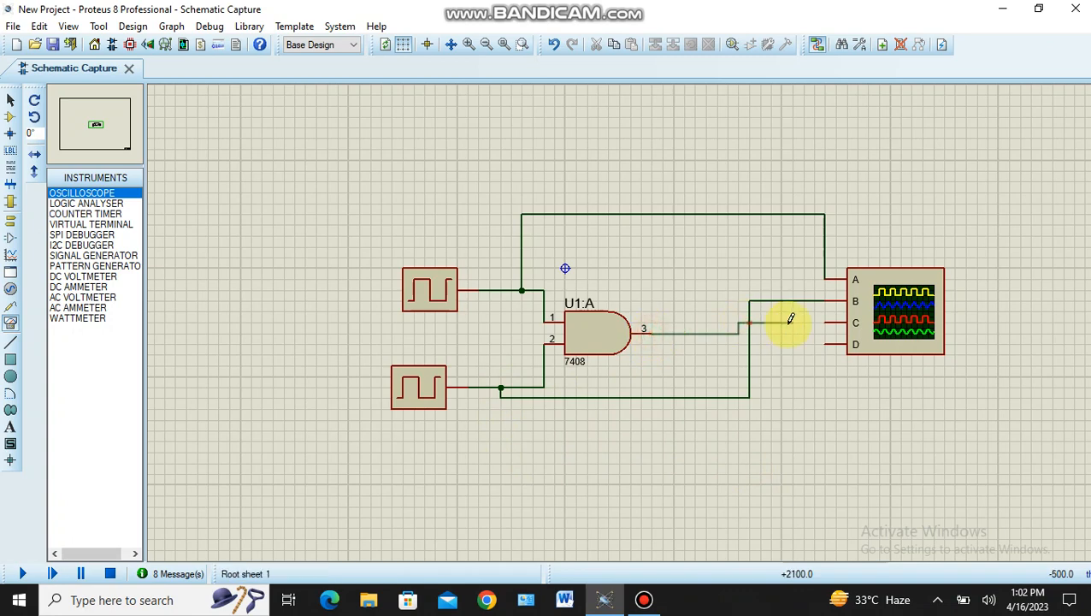
{"action": "left_click", "coordinate": [826, 323]}
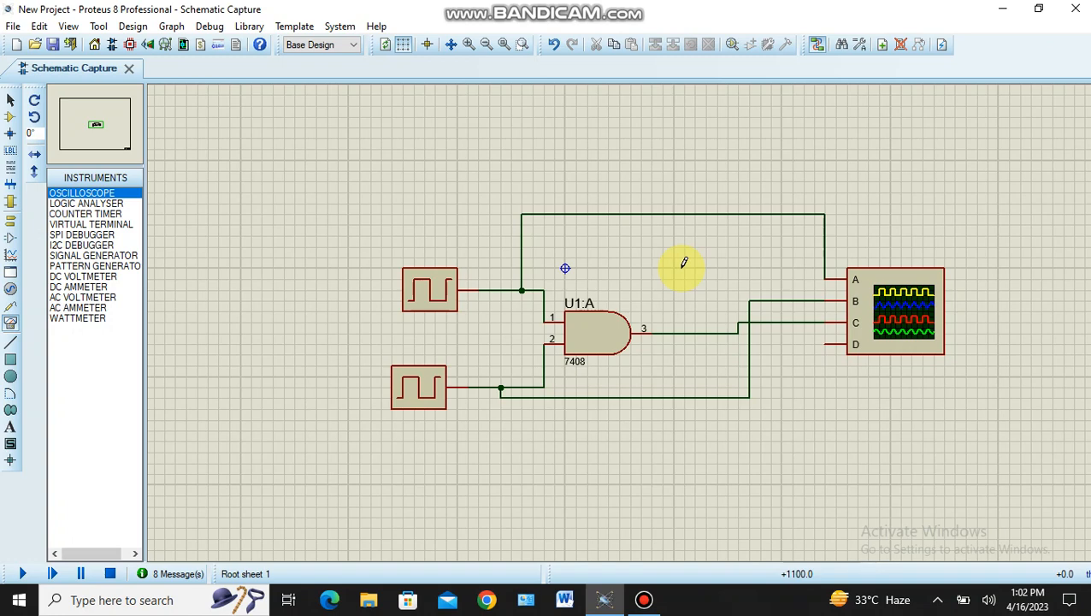
Check the upper clock's properties without changing them, and set the lower clock's frequency to 2 Hz.
{"action": "double_click", "coordinate": [422, 291]}
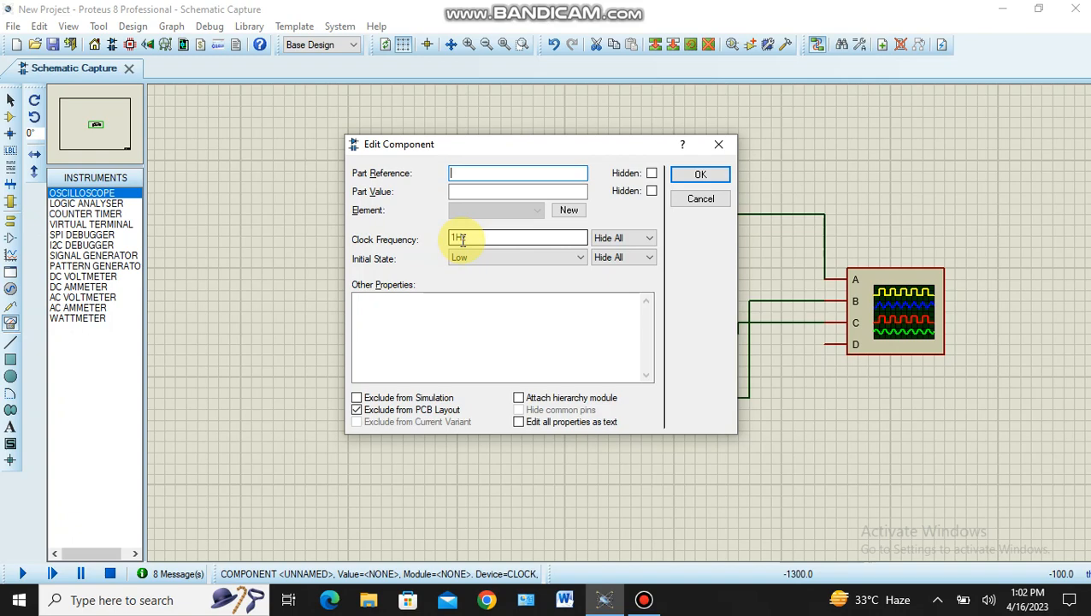
{"action": "left_click", "coordinate": [700, 175]}
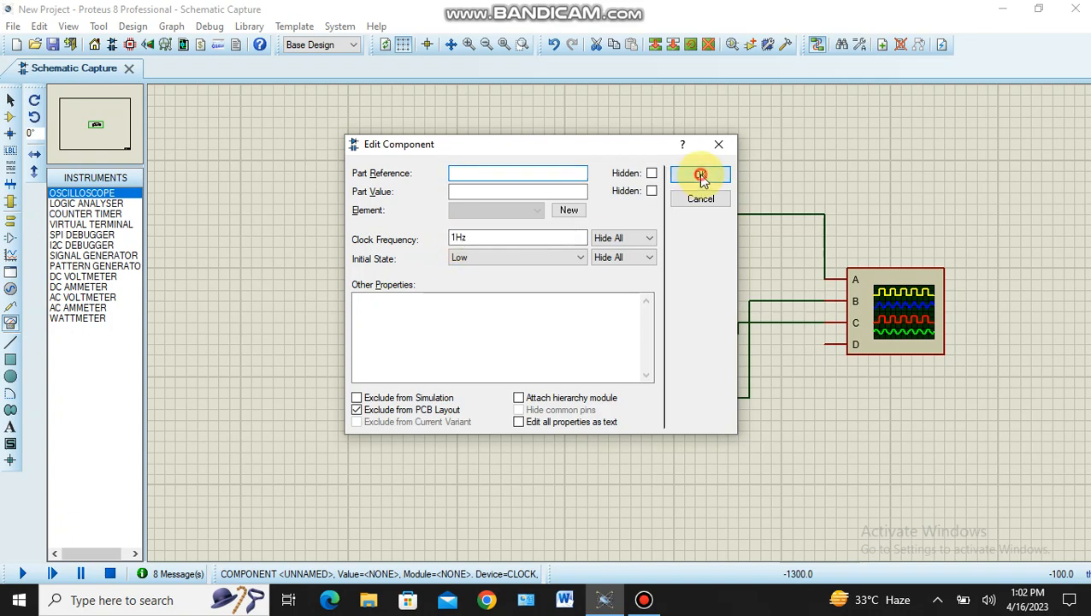
{"action": "left_click", "coordinate": [419, 386]}
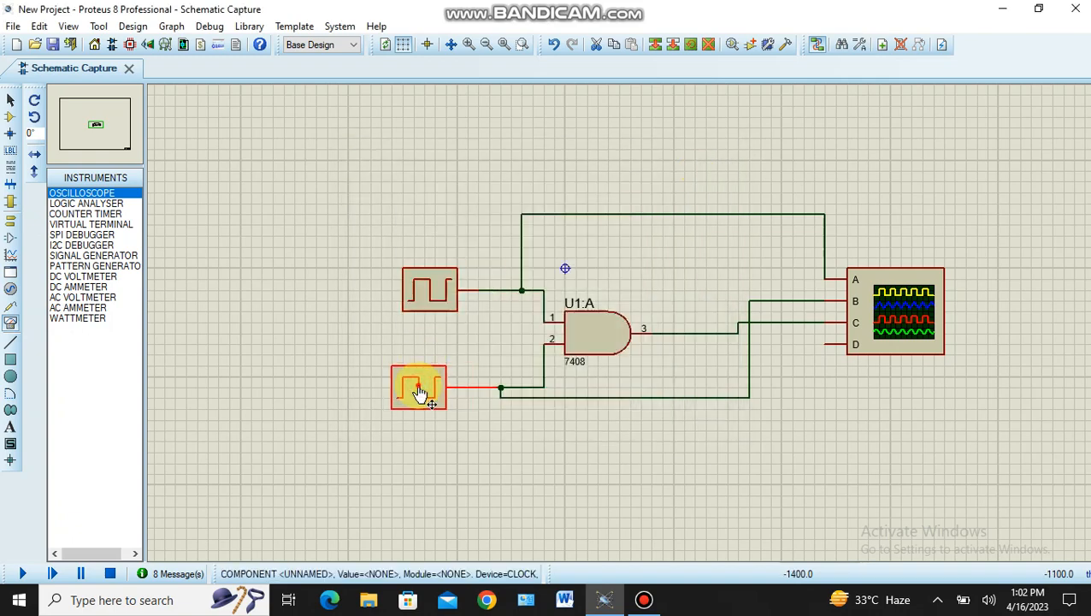
{"action": "left_click", "coordinate": [419, 392]}
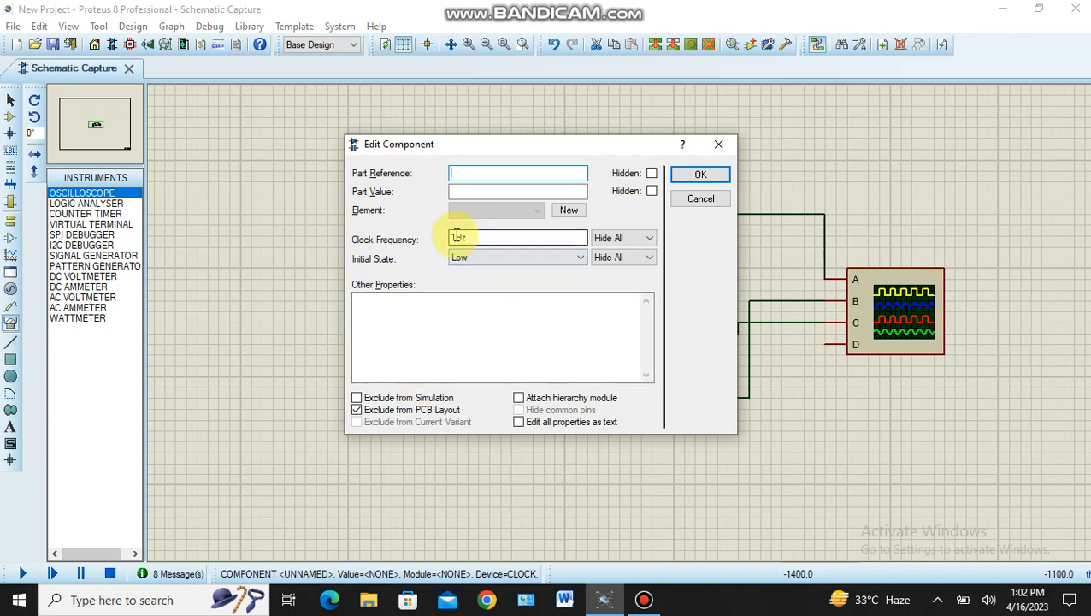
{"action": "left_click", "coordinate": [457, 236]}
{"action": "key", "text": "BackSpace"}
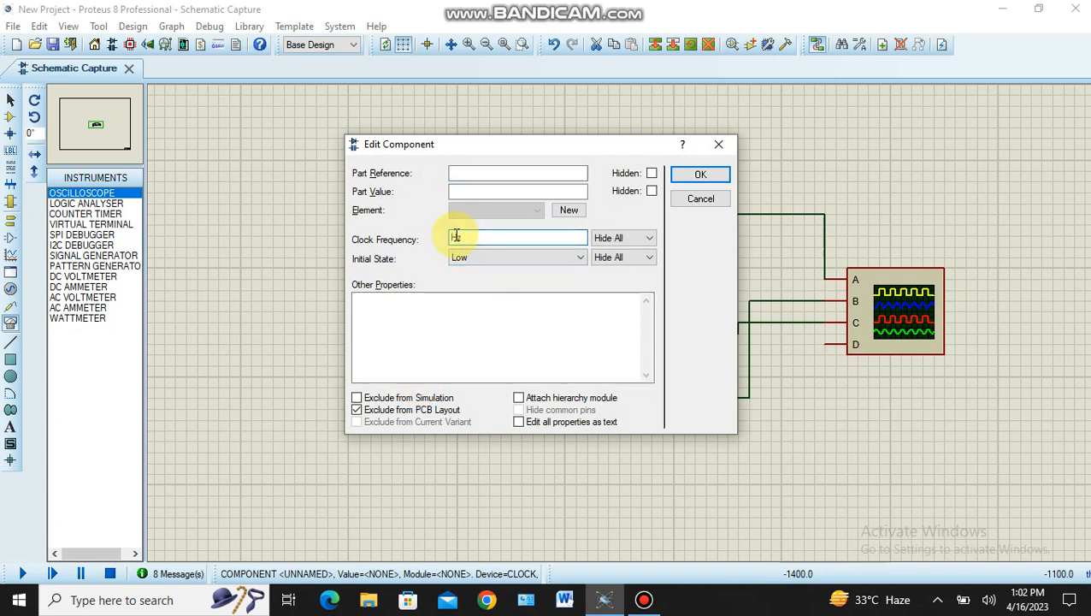
{"action": "type", "text": "2"}
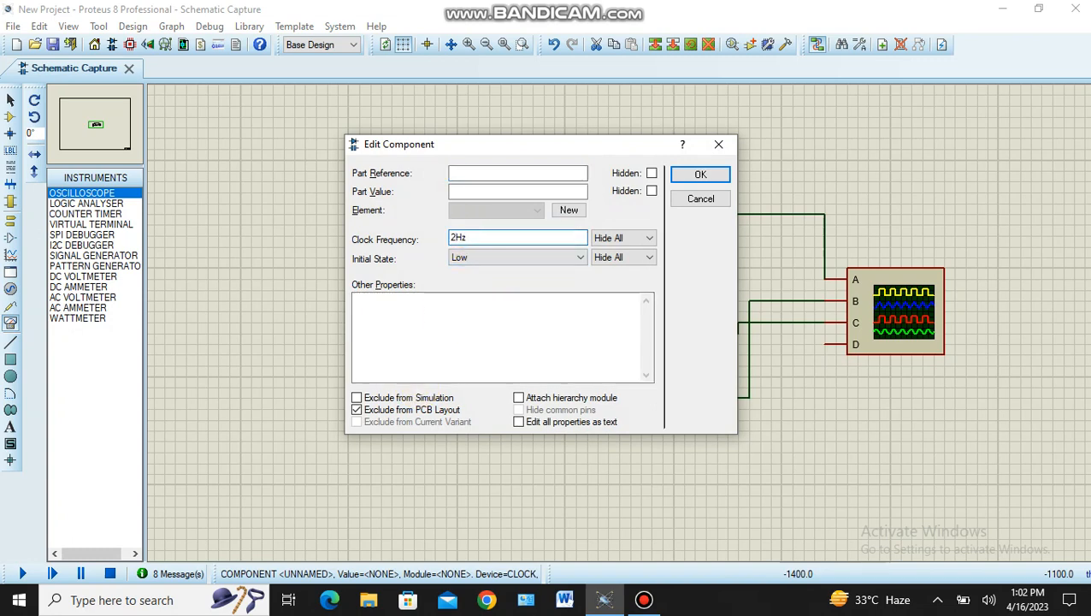
{"action": "left_click", "coordinate": [697, 174]}
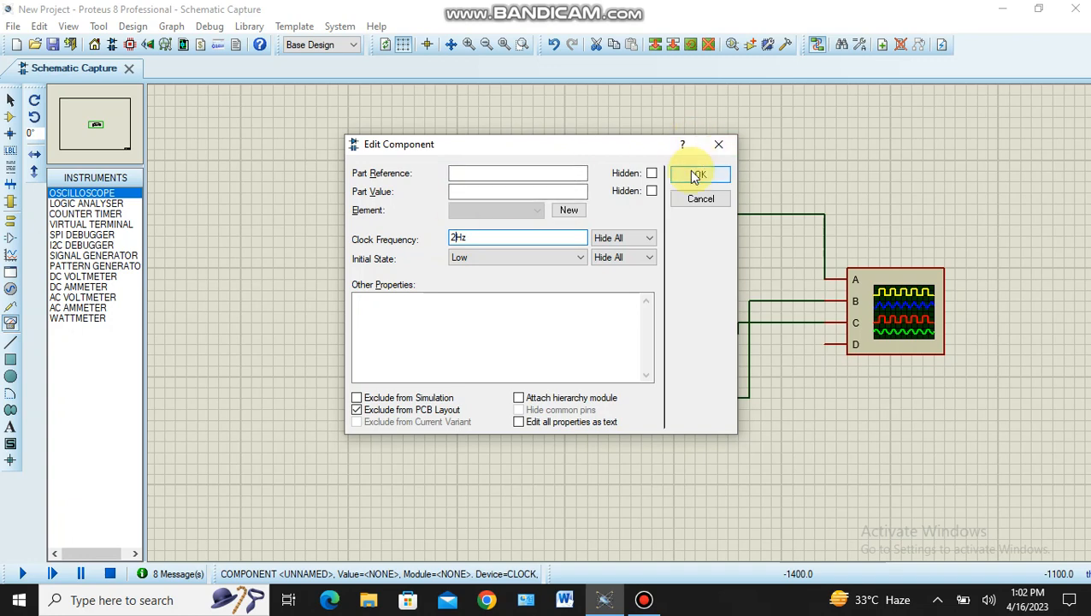
{"action": "left_click", "coordinate": [697, 175]}
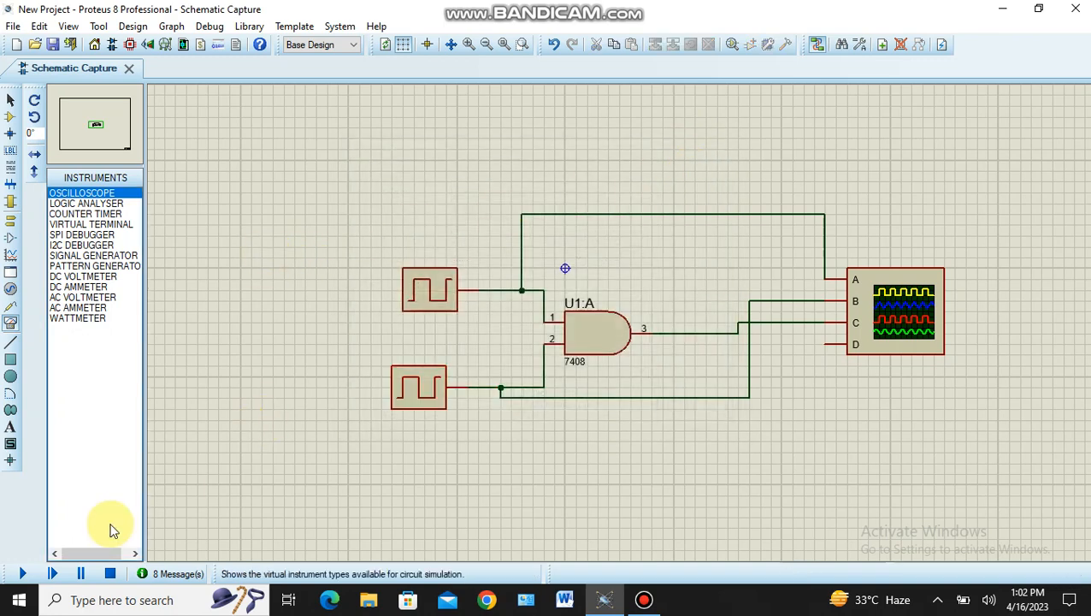
Simulate the AND gate circuit with the oscilloscope's horizontal timebase at 0.1 s, pausing to compare the traces before stopping the simulation.
{"action": "left_click", "coordinate": [24, 577]}
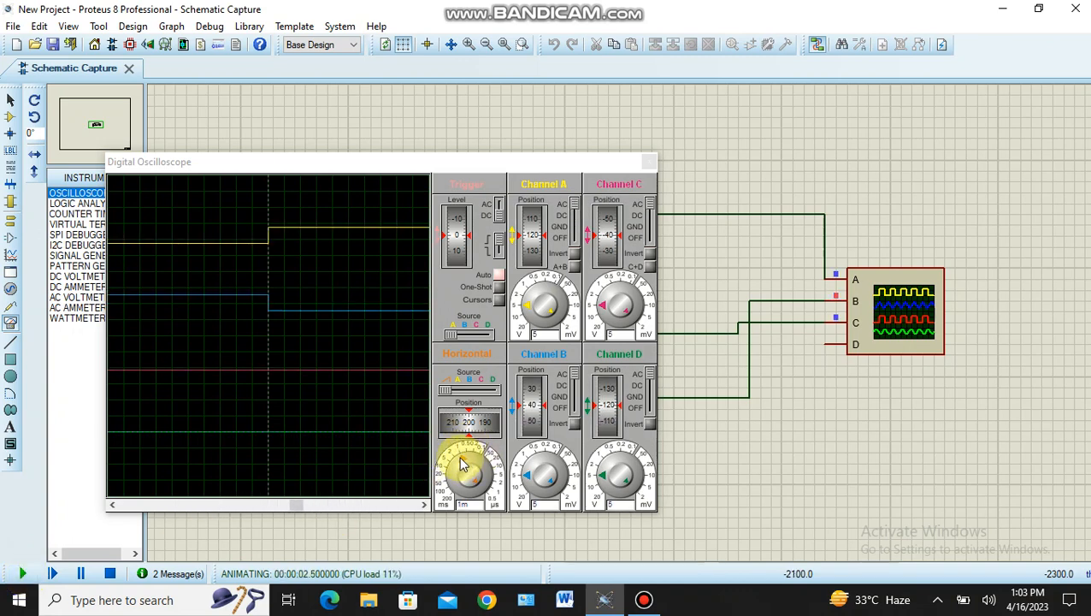
{"action": "left_click_drag", "start_coordinate": [463, 461], "coordinate": [462, 484]}
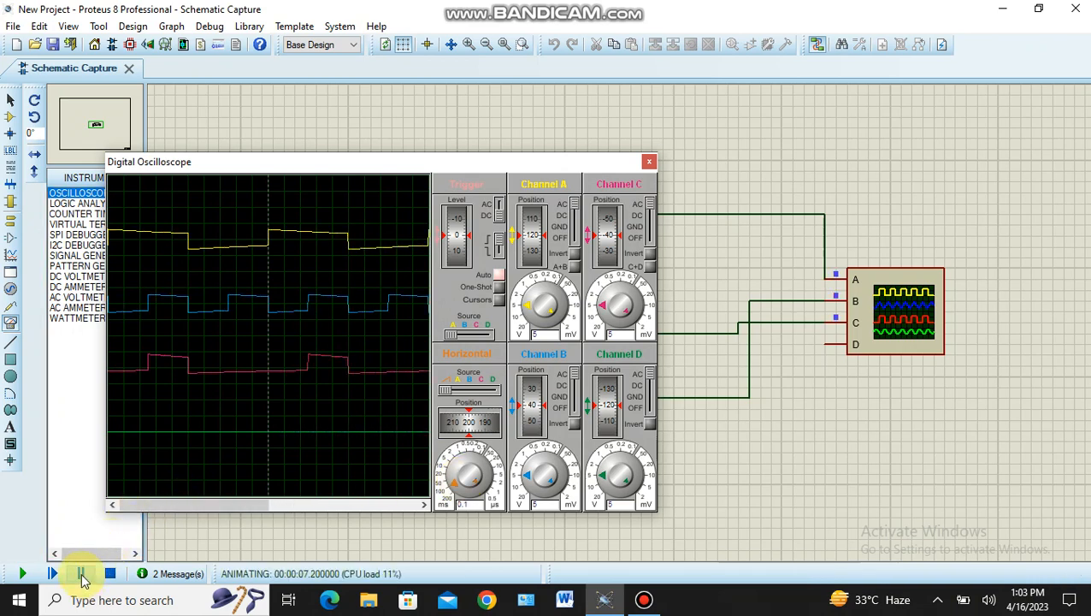
{"action": "left_click", "coordinate": [82, 574]}
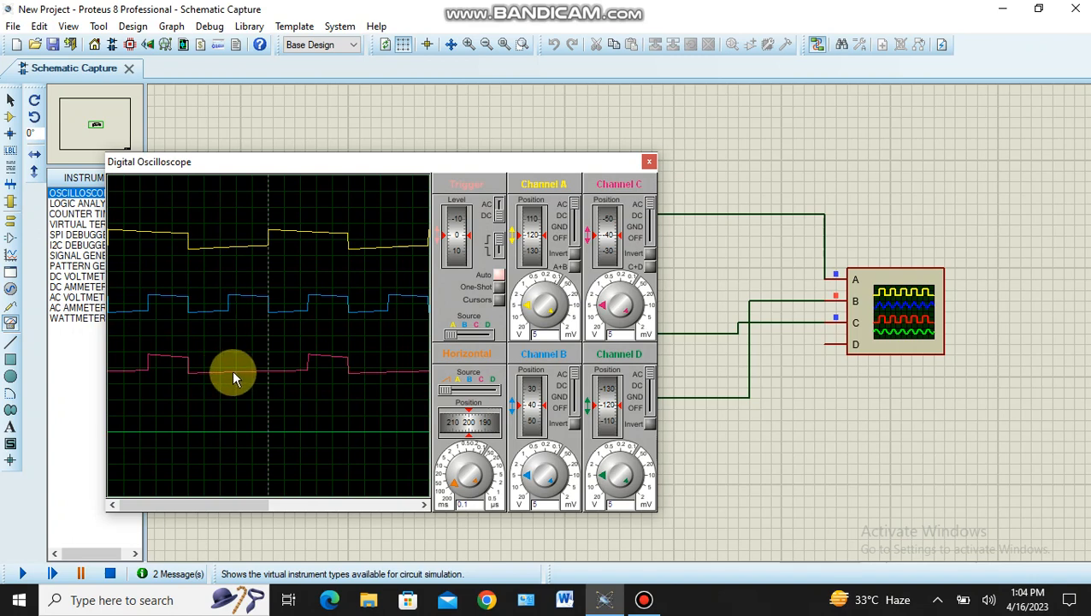
{"action": "left_click", "coordinate": [109, 574]}
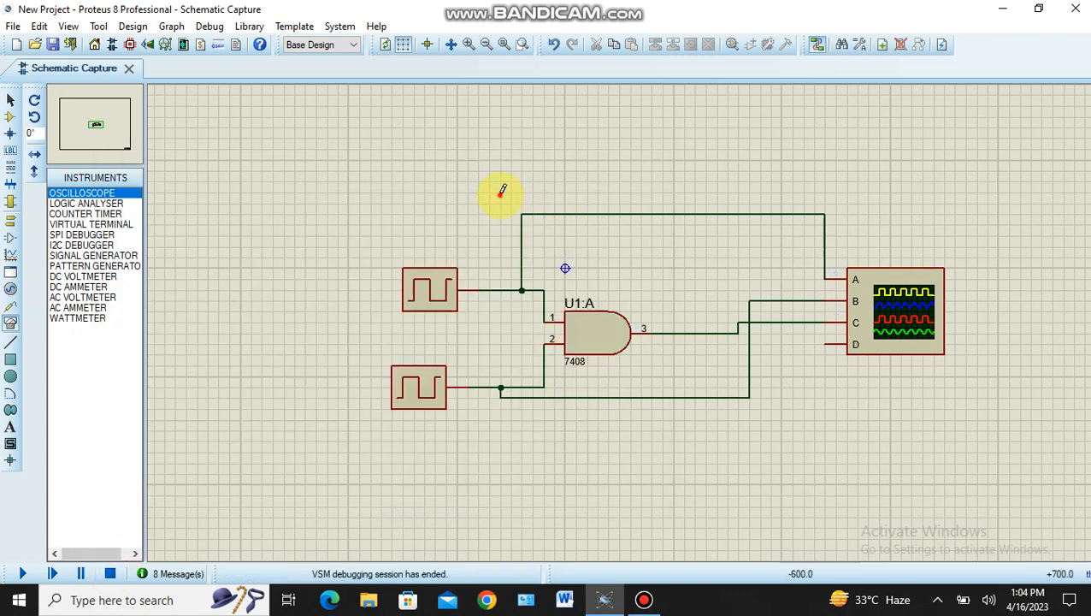
Delete the AND gate and all the wires, keeping the two clocks and the oscilloscope.
{"action": "left_click_drag", "start_coordinate": [501, 193], "coordinate": [771, 441]}
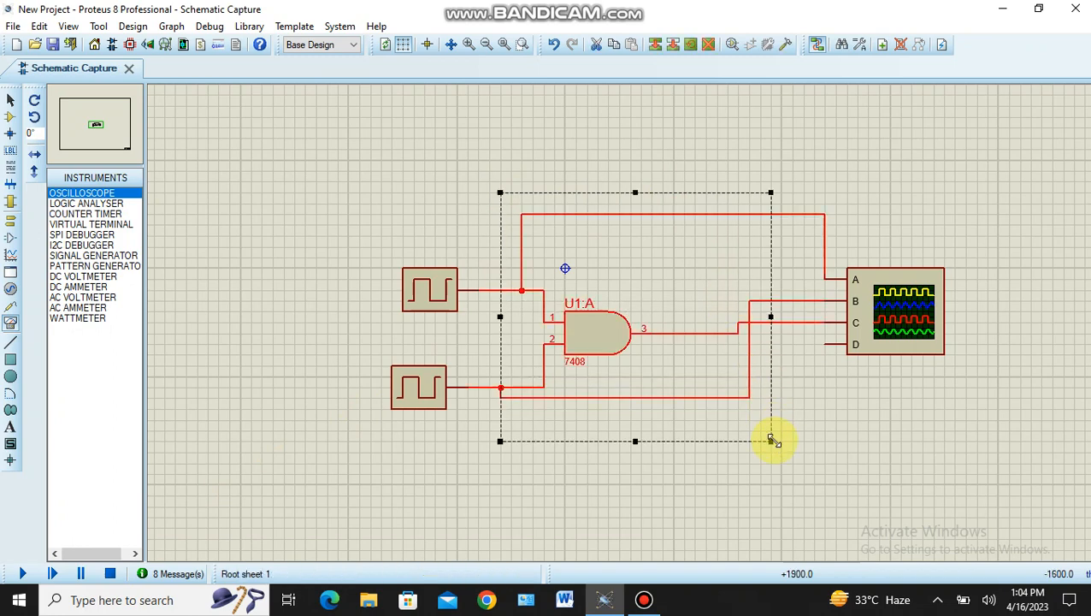
{"action": "key", "text": "Delete"}
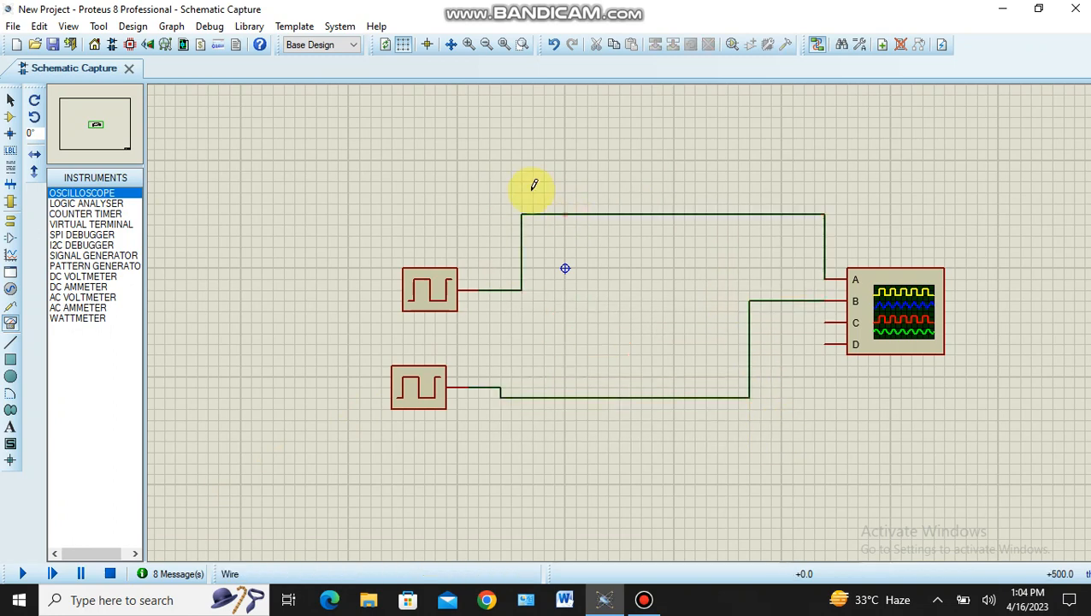
{"action": "left_click_drag", "start_coordinate": [511, 193], "coordinate": [761, 430]}
{"action": "key", "text": "Delete"}
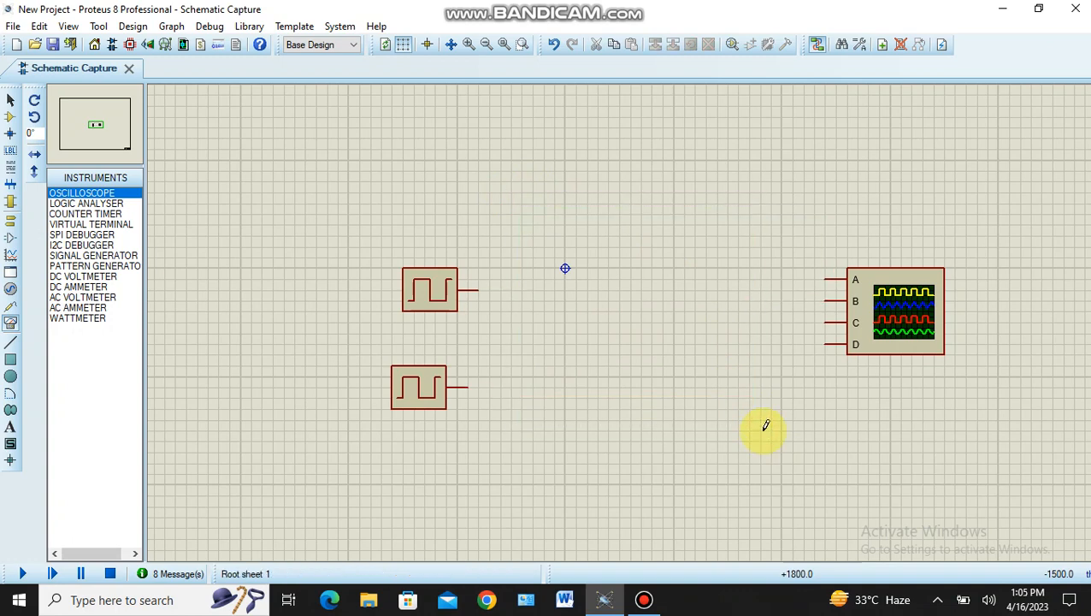
Place a 7432 OR gate between the two clocks and the oscilloscope.
{"action": "left_click", "coordinate": [10, 117]}
{"action": "left_click", "coordinate": [59, 204]}
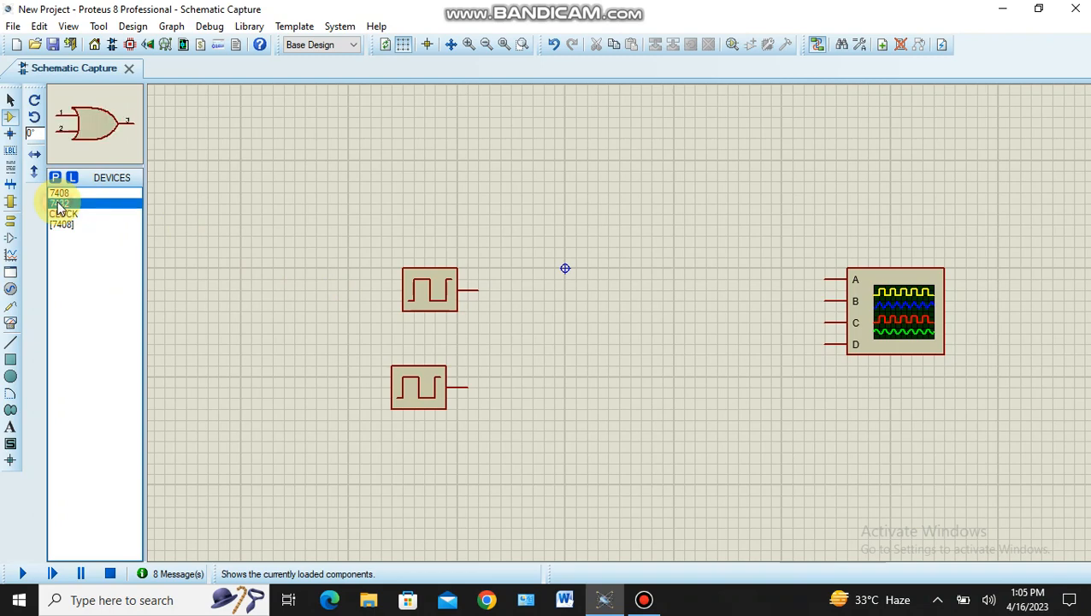
{"action": "left_click", "coordinate": [654, 335]}
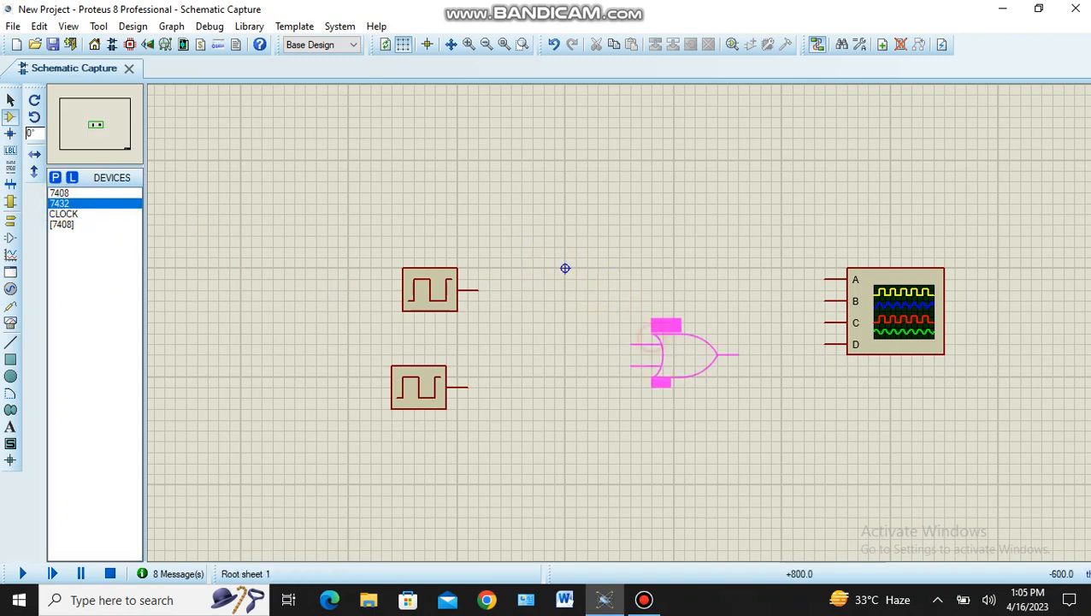
{"action": "left_click", "coordinate": [655, 338]}
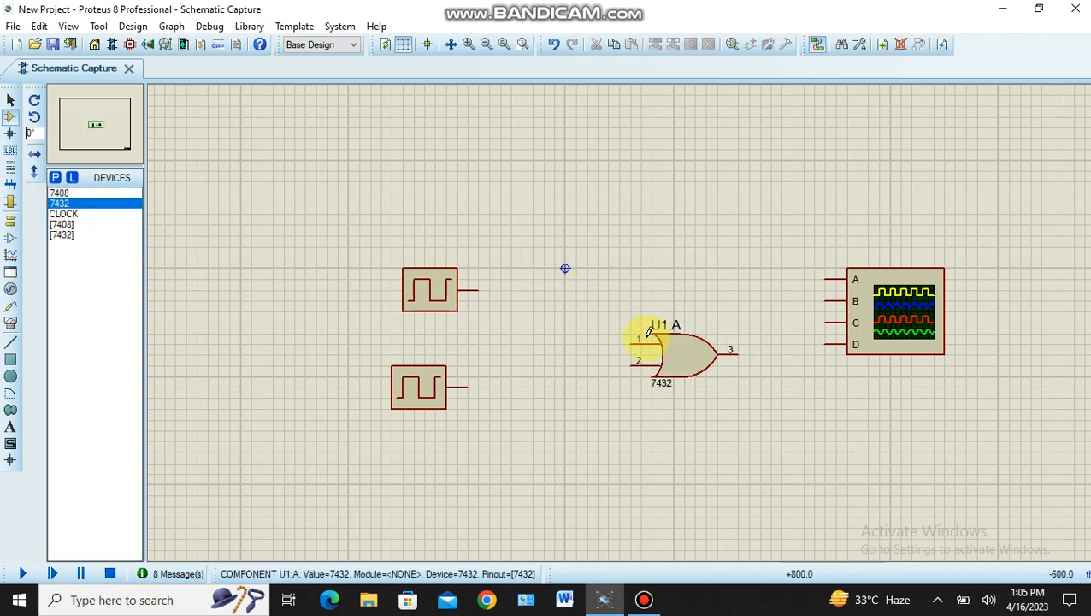
Wire the upper clock to input 1 of the OR gate and the lower clock to input 2.
{"action": "left_click", "coordinate": [639, 340]}
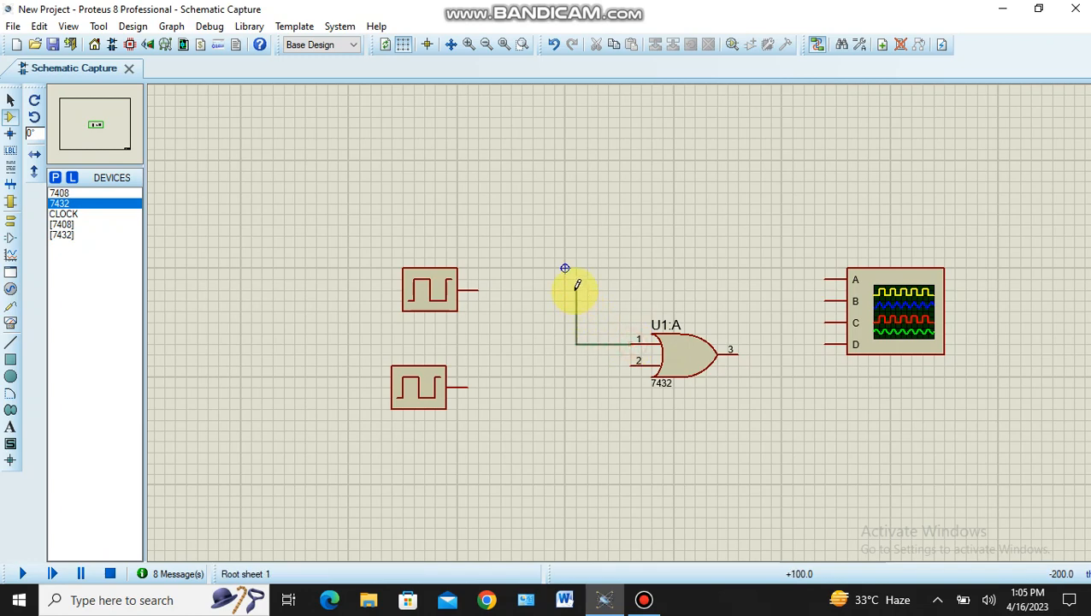
{"action": "left_click", "coordinate": [576, 293]}
{"action": "left_click", "coordinate": [480, 291]}
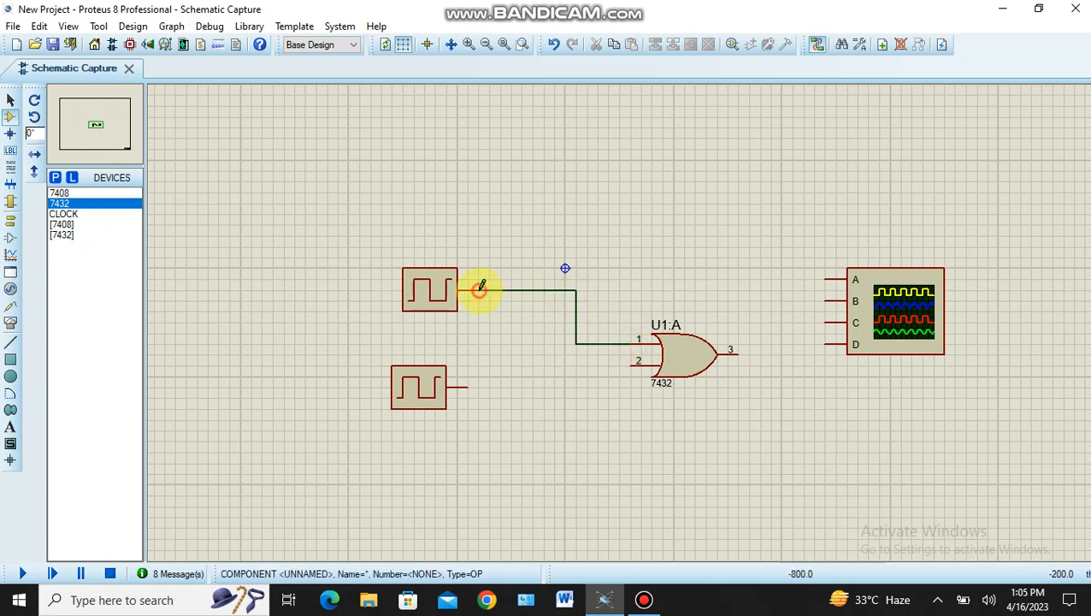
{"action": "left_click", "coordinate": [630, 363]}
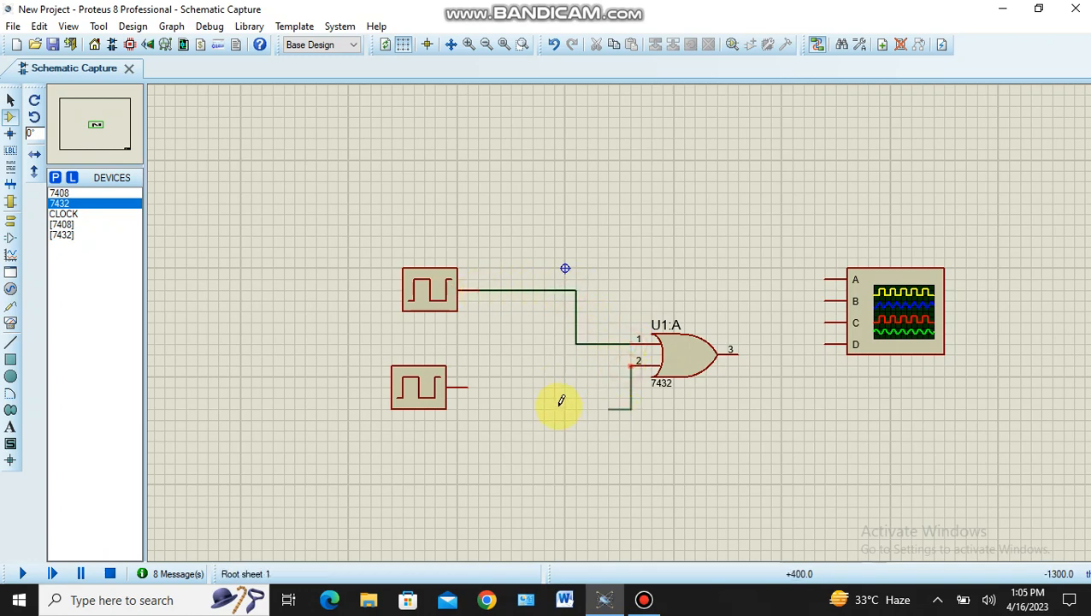
{"action": "left_click", "coordinate": [467, 388]}
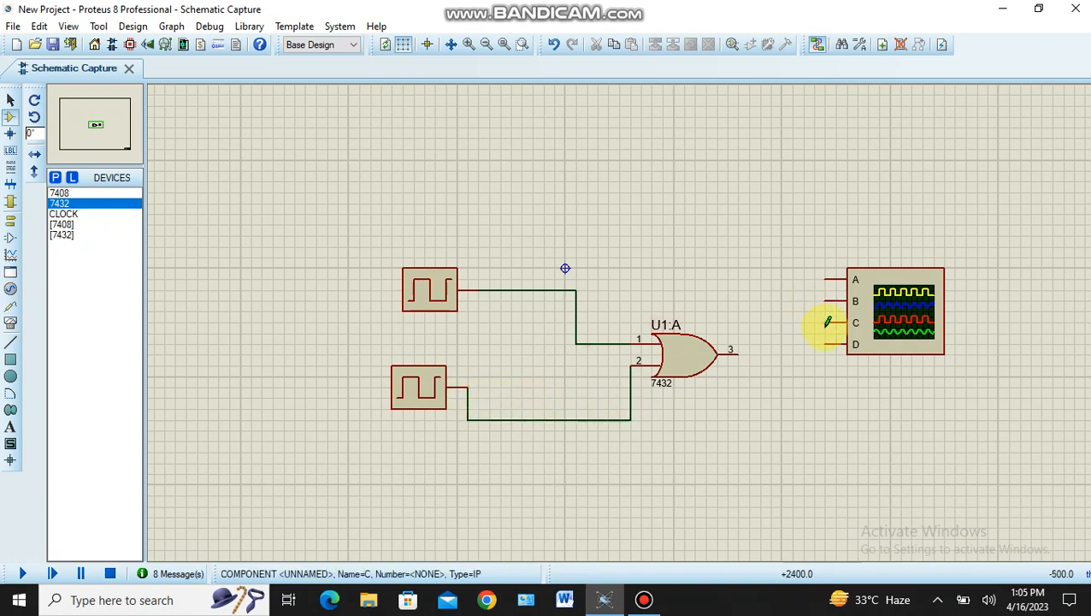
Wire the OR gate's output to oscilloscope channel C, the upper clock's wire to channel A, and the lower clock's wire to channel B.
{"action": "left_click", "coordinate": [738, 355]}
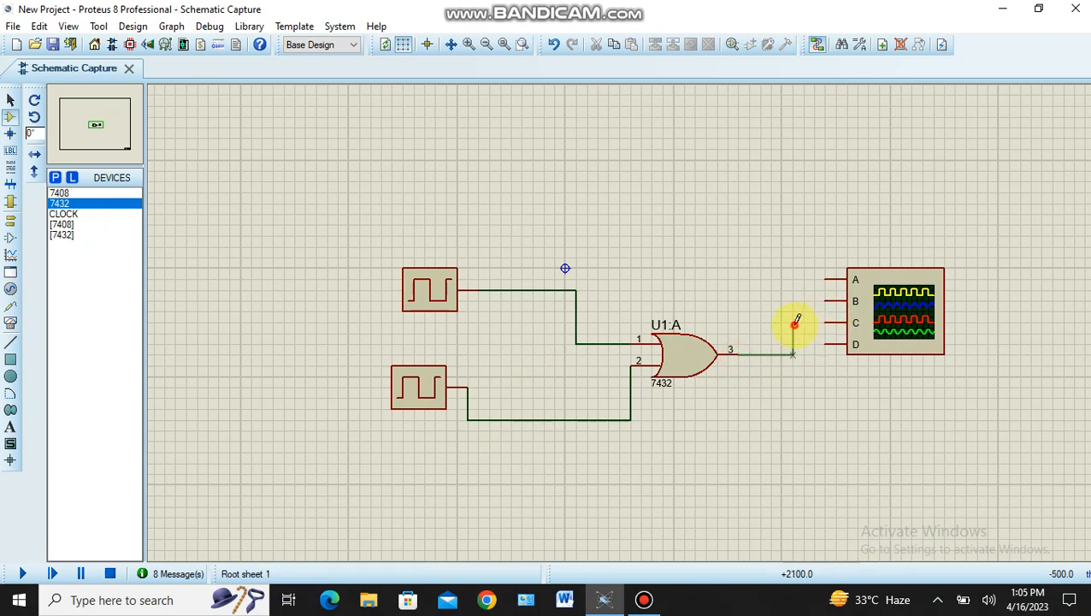
{"action": "left_click", "coordinate": [828, 323]}
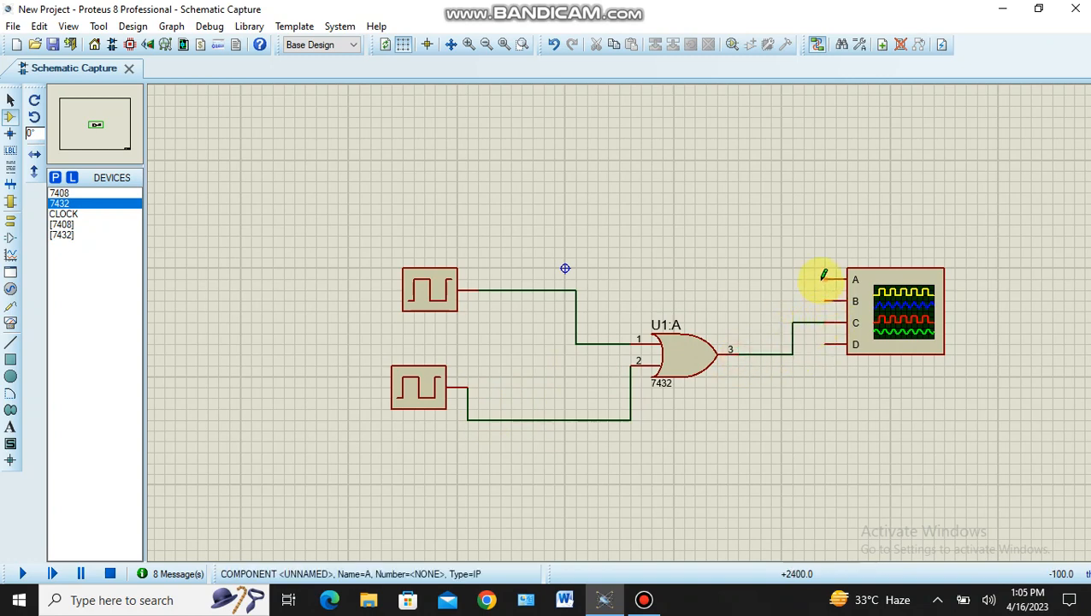
{"action": "left_click", "coordinate": [824, 279]}
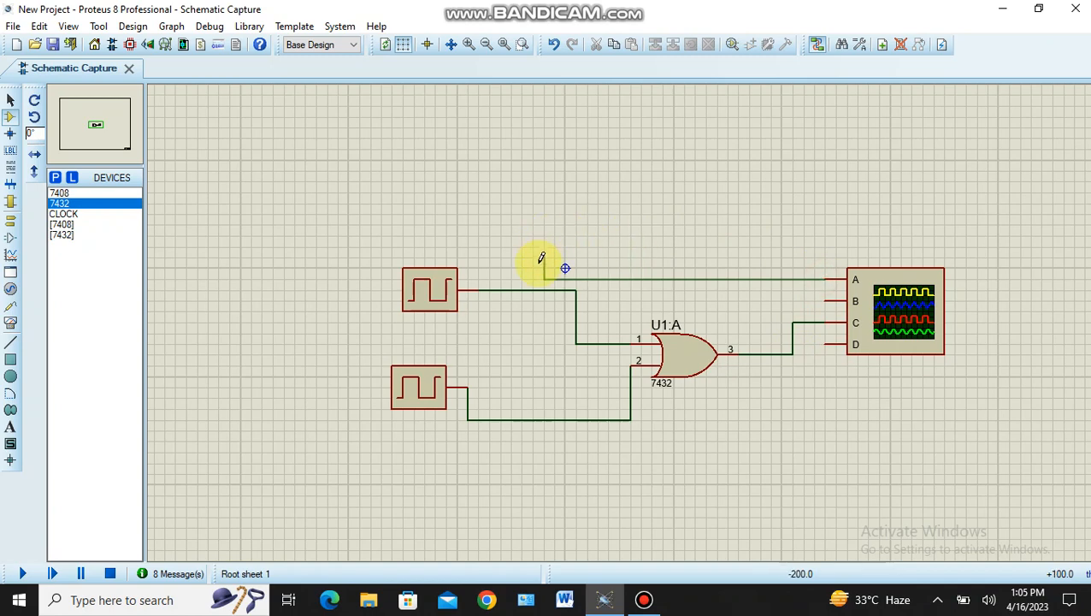
{"action": "left_click", "coordinate": [535, 289]}
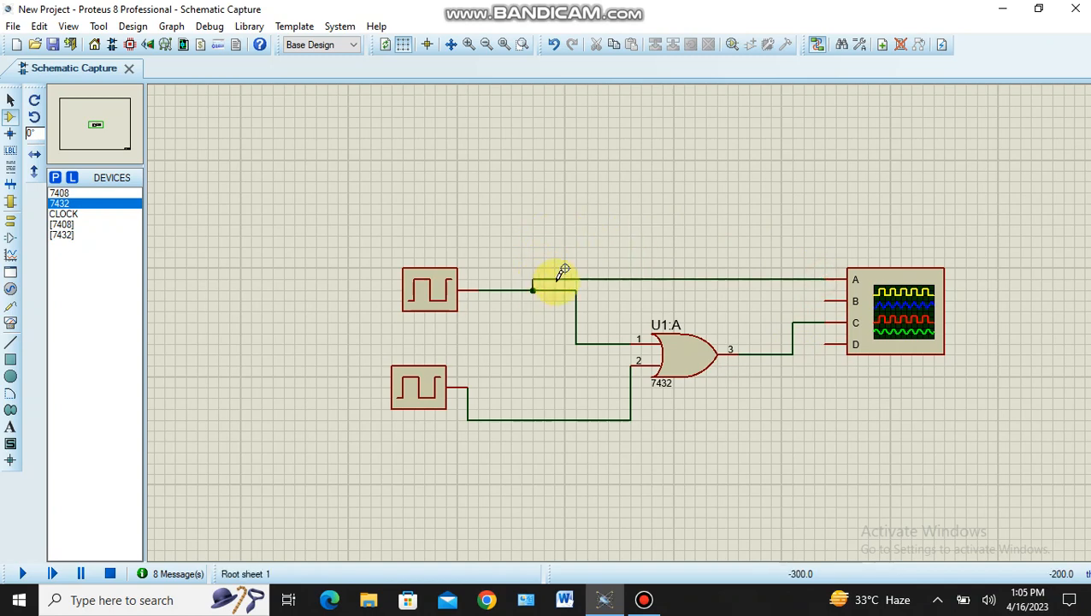
{"action": "left_click", "coordinate": [827, 301]}
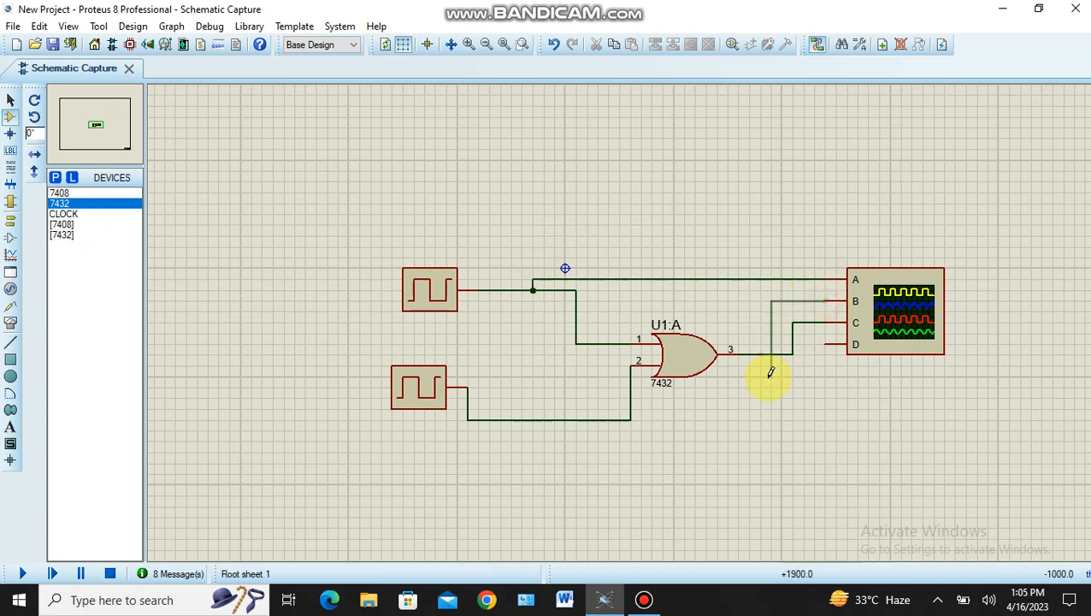
{"action": "left_click", "coordinate": [738, 452]}
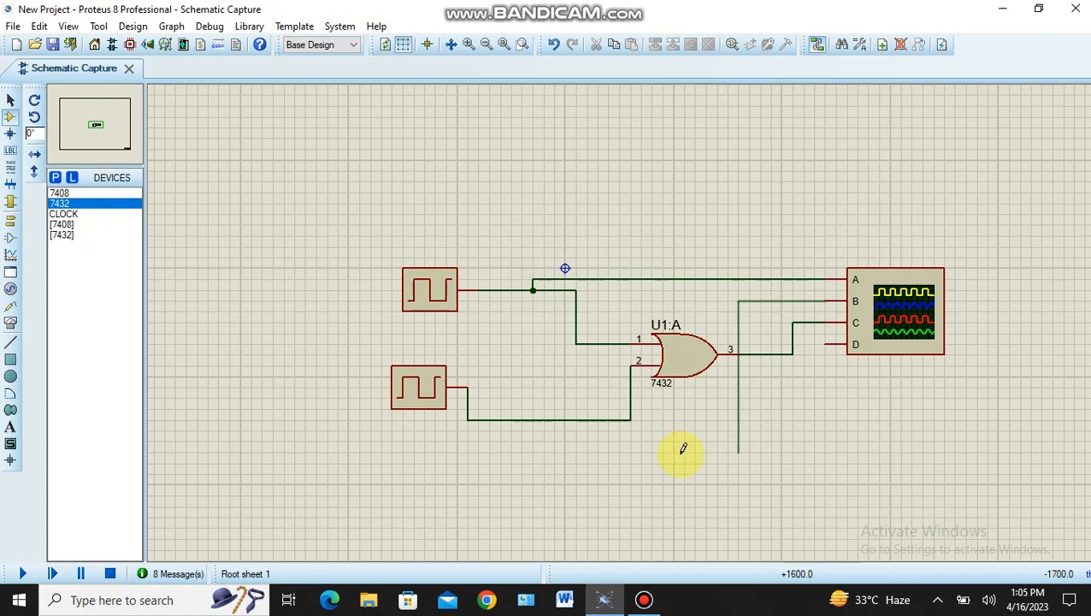
{"action": "left_click", "coordinate": [577, 419]}
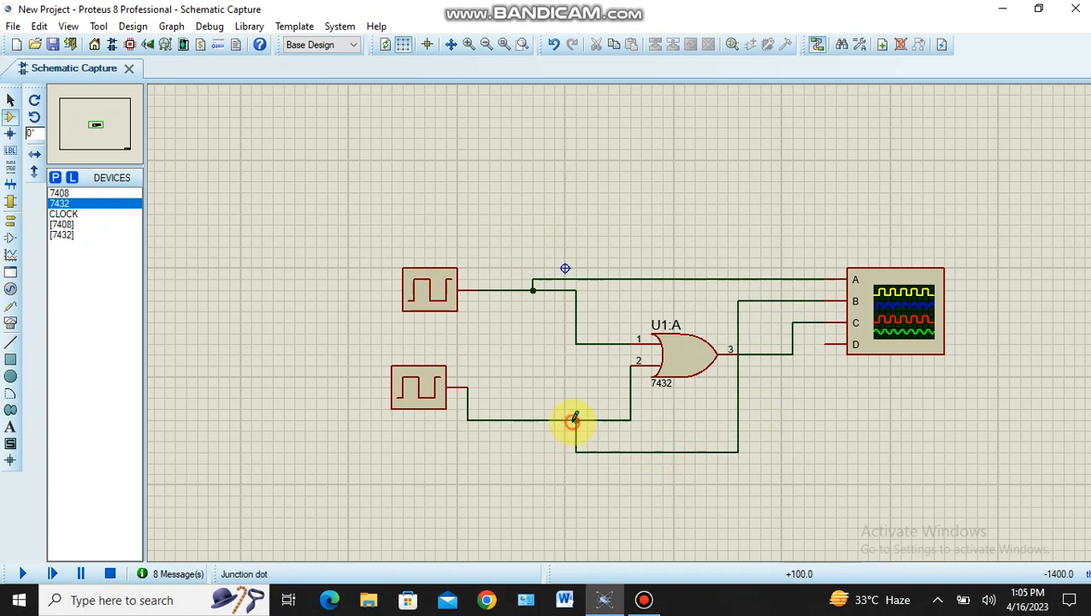
Simulate the OR gate circuit, pausing to compare the input and output traces on the oscilloscope before stopping the simulation.
{"action": "left_click", "coordinate": [23, 577]}
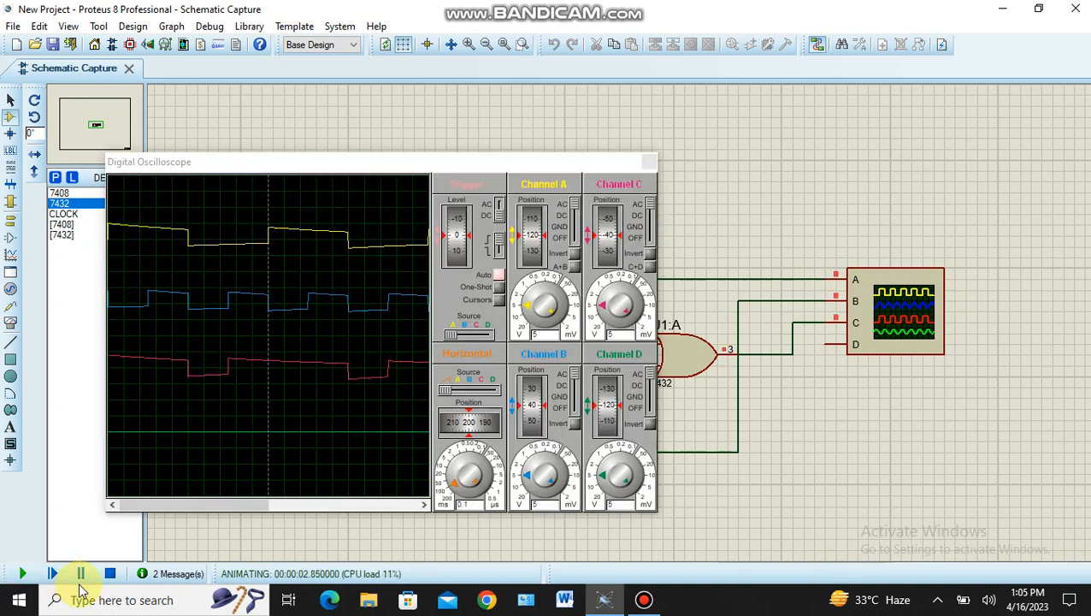
{"action": "left_click", "coordinate": [80, 577]}
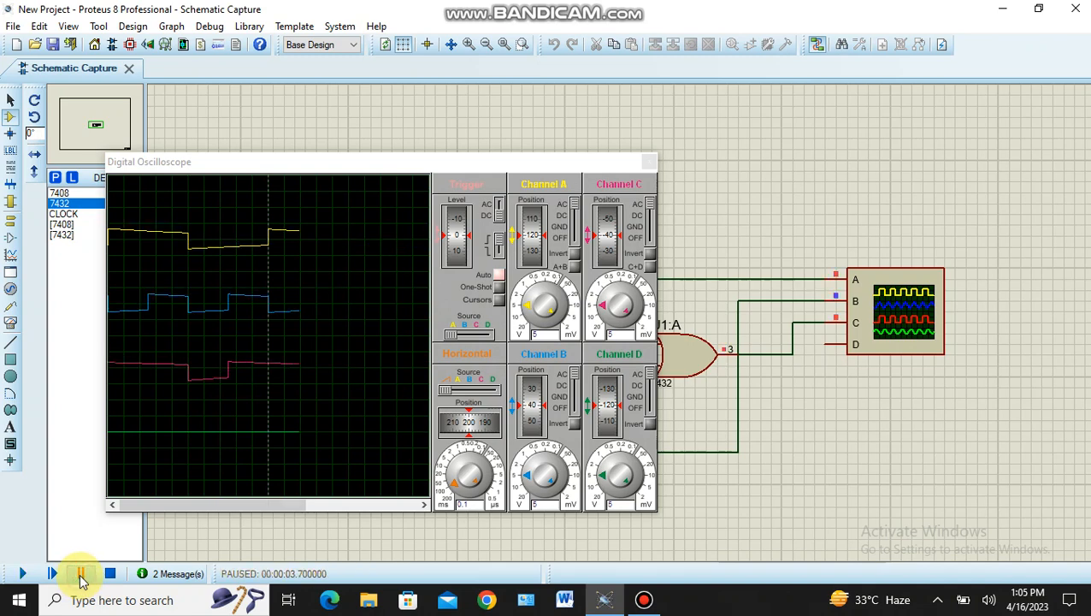
{"action": "left_click", "coordinate": [80, 578]}
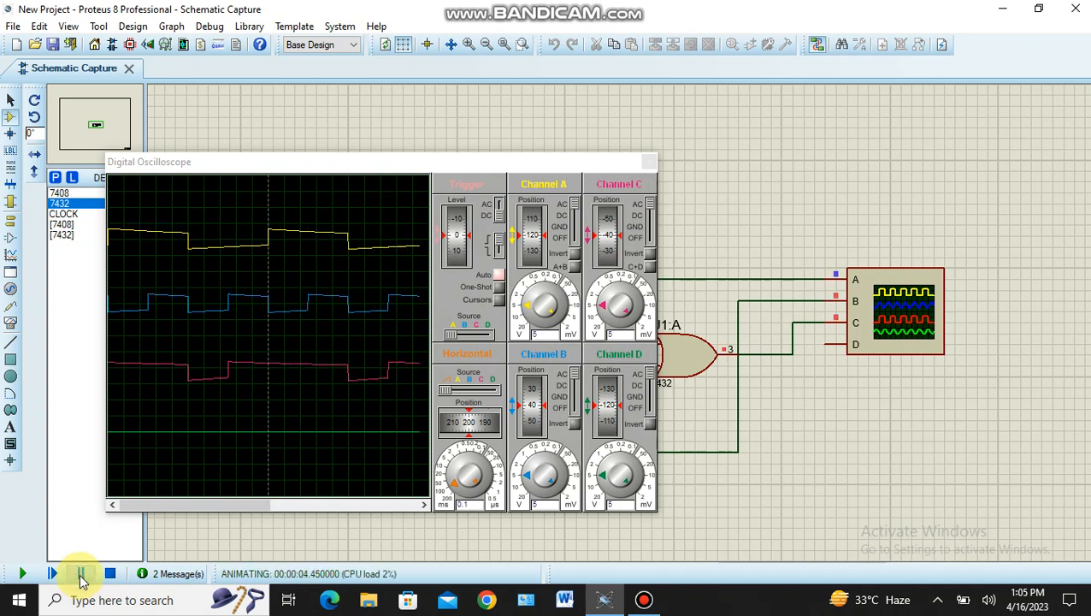
{"action": "left_click", "coordinate": [81, 578]}
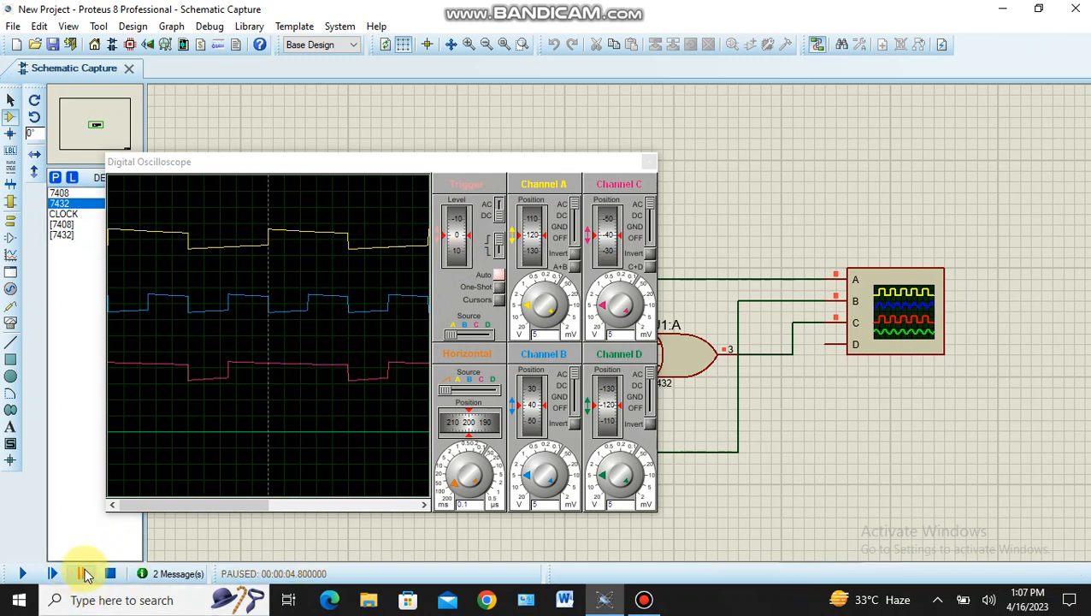
{"action": "left_click", "coordinate": [110, 574]}
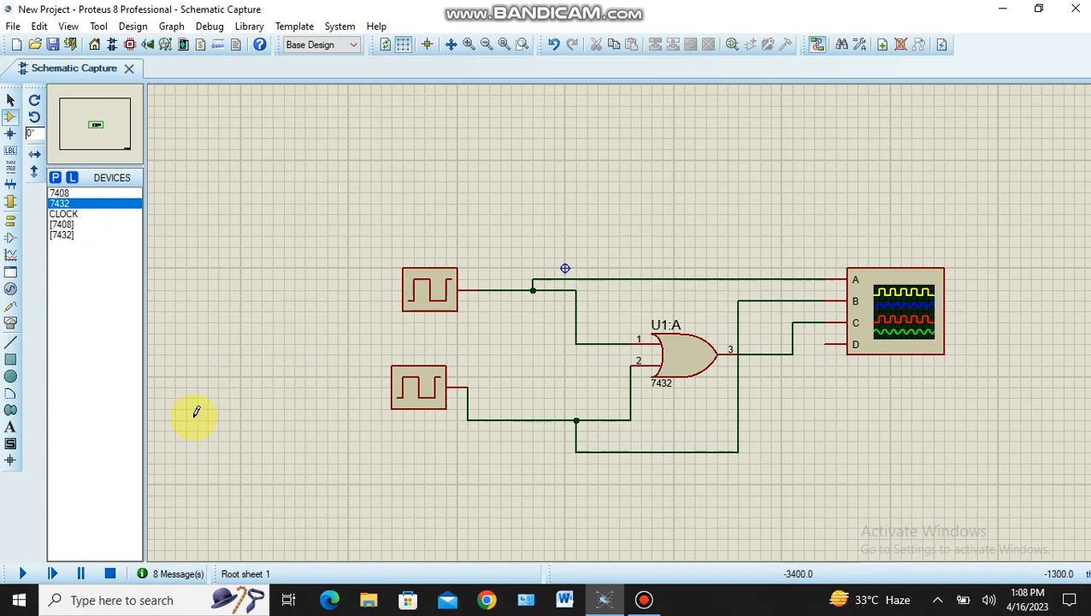
{"action": "left_click", "coordinate": [658, 601]}
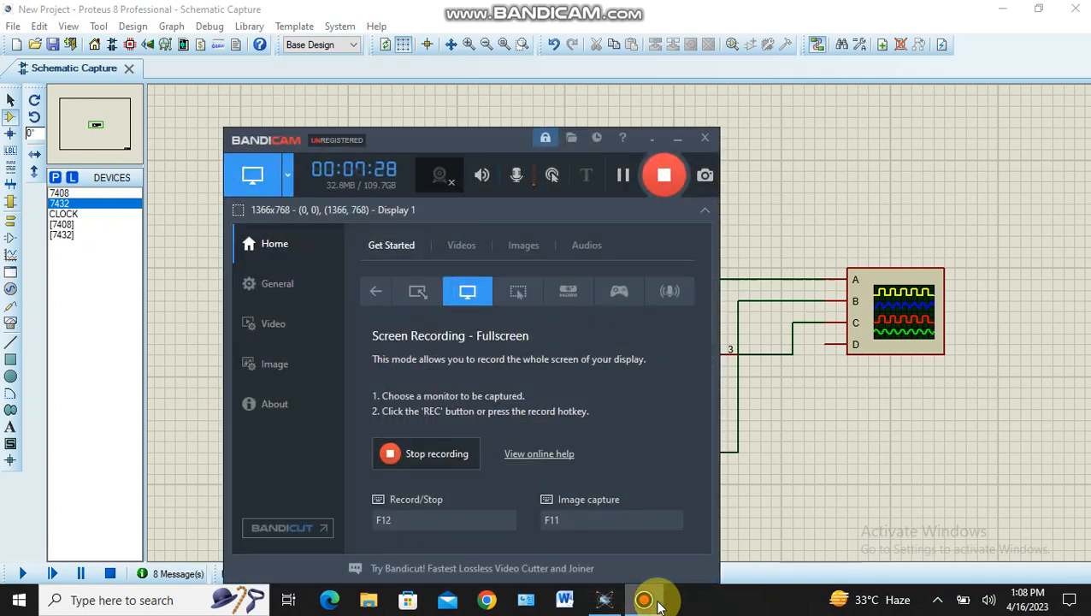